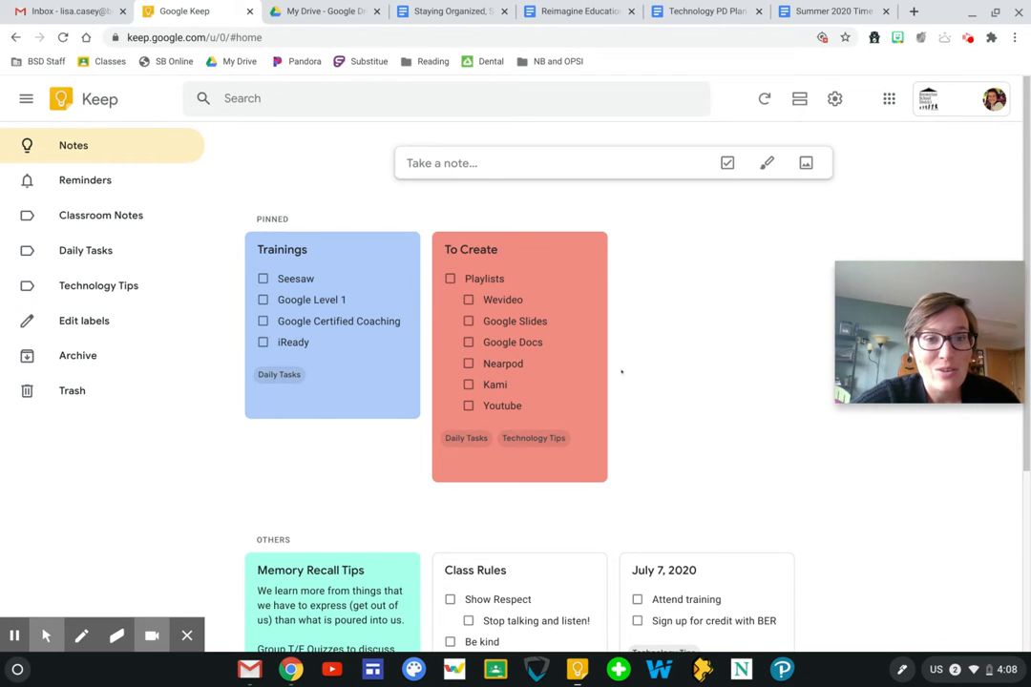
- Show the Keep web address and locate Keep in the list of Google apps
left_click(404, 36)
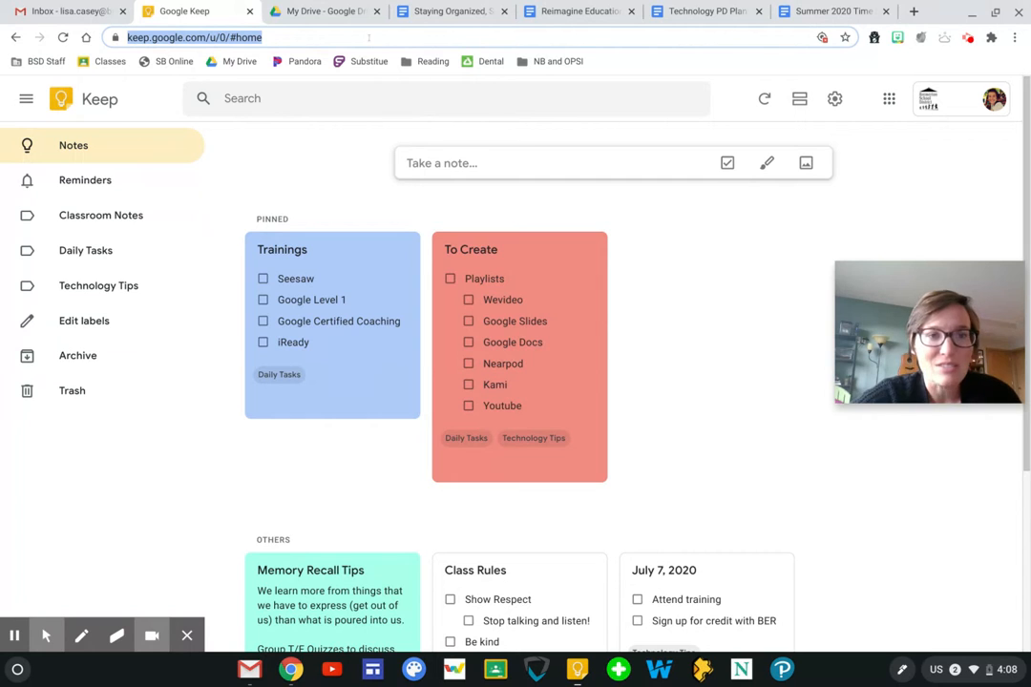
left_click(889, 98)
scroll(897, 238, "down", 2)
scroll(899, 191, "down", 5)
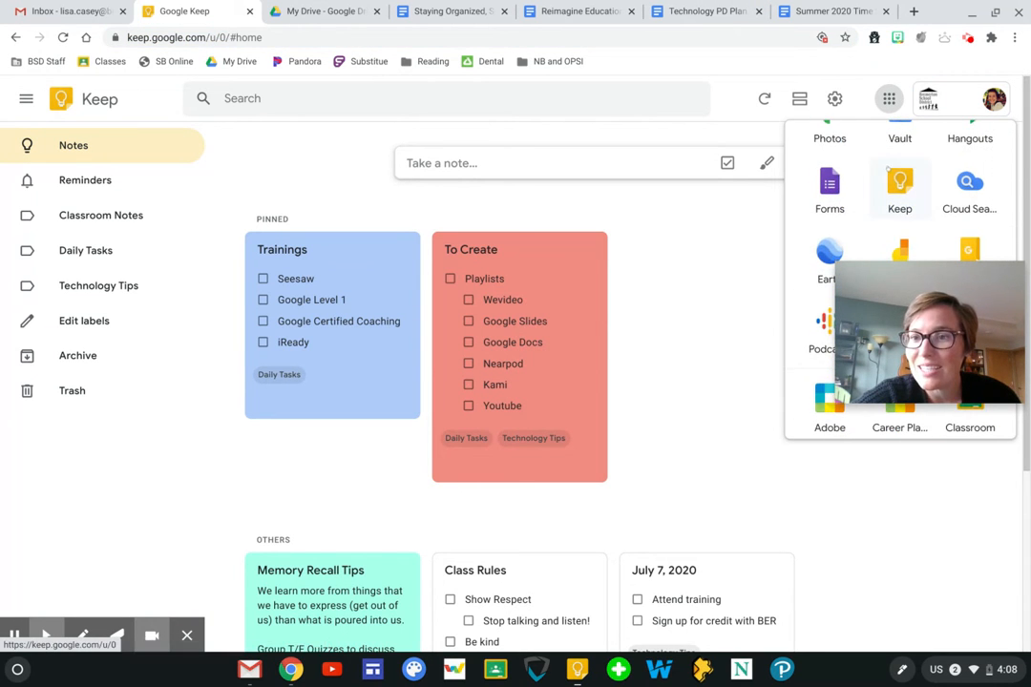
- Switch to Gmail and view the Calendar, Tasks and Keep notes add-ons beside the inbox
left_click(72, 11)
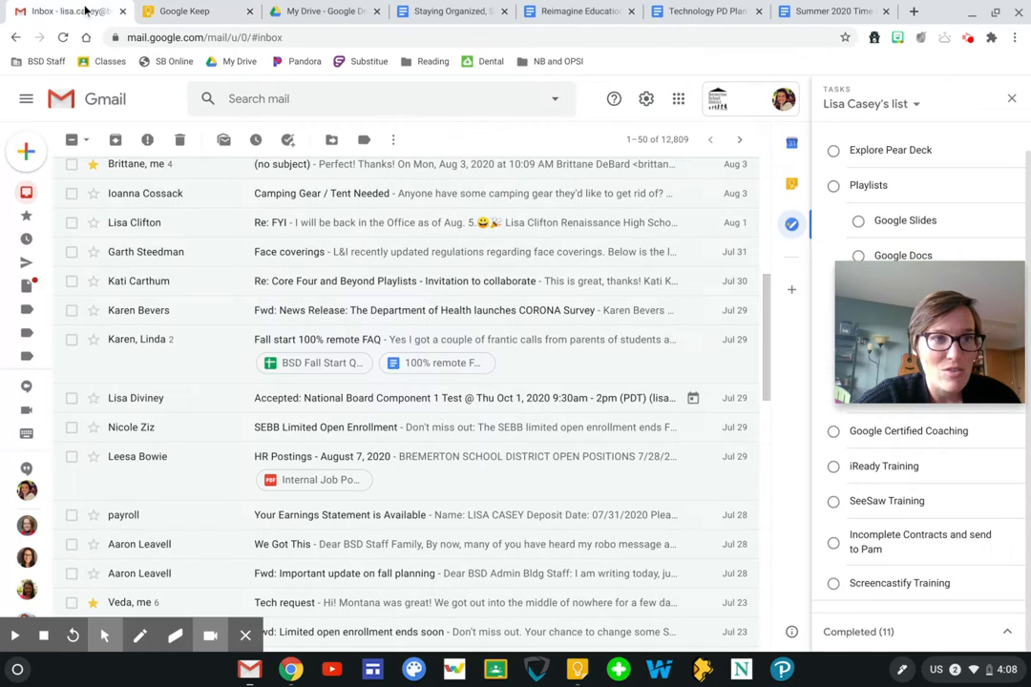
left_click(1011, 98)
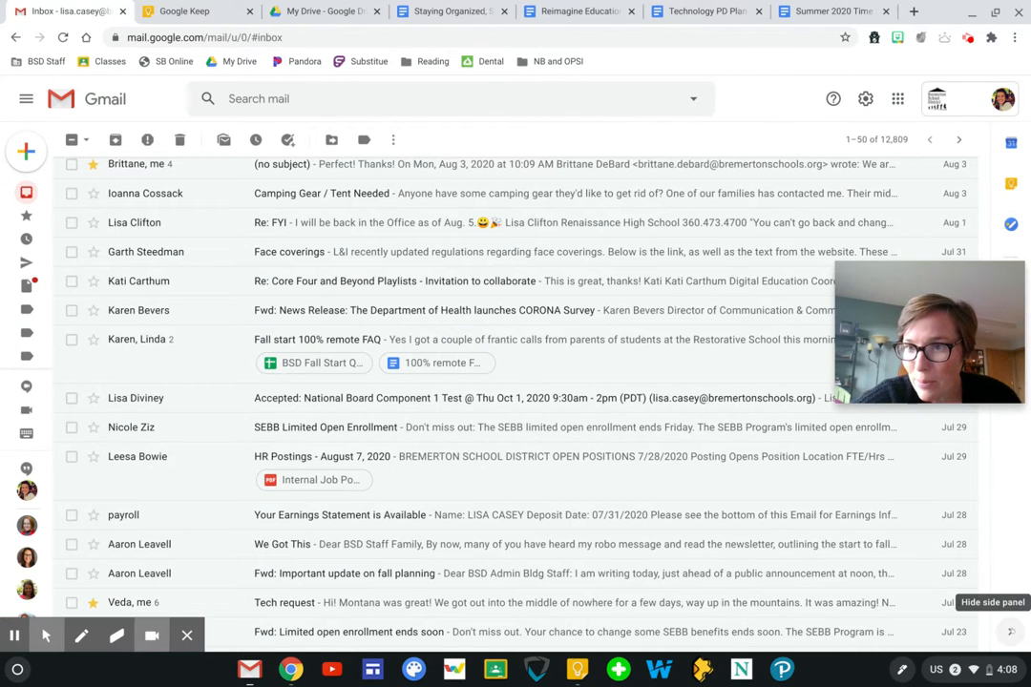
left_click(1011, 631)
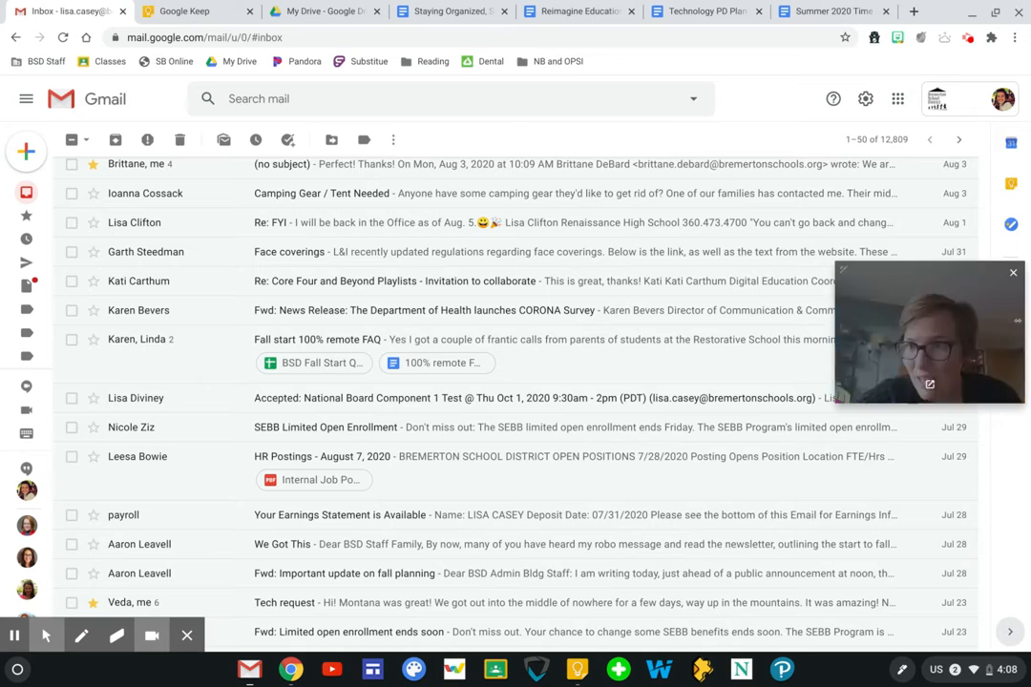
left_click(1011, 142)
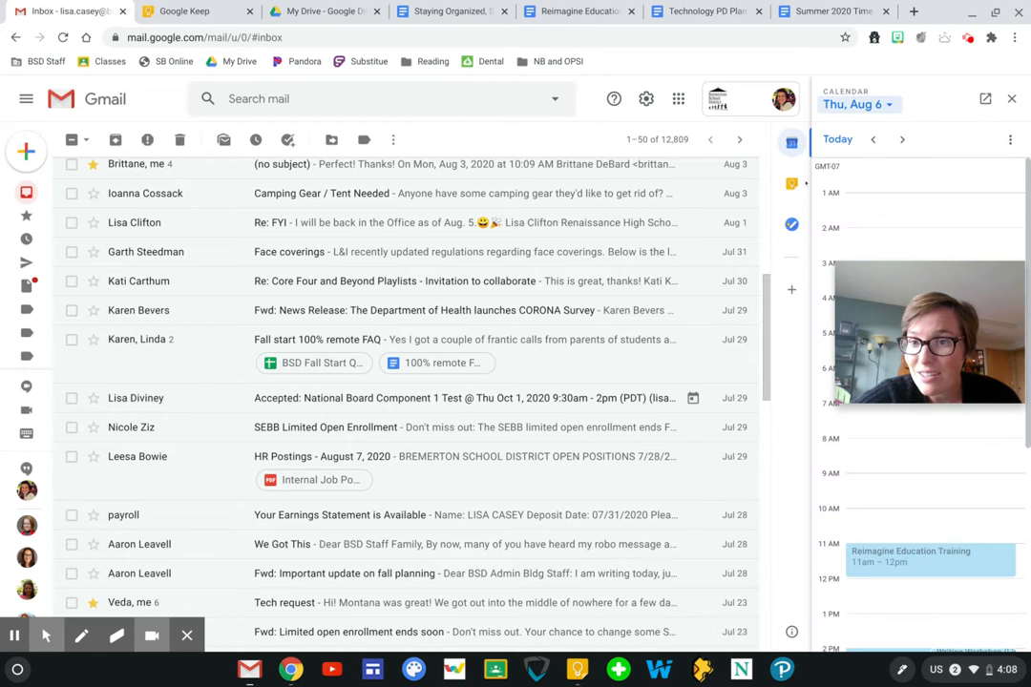
left_click(792, 224)
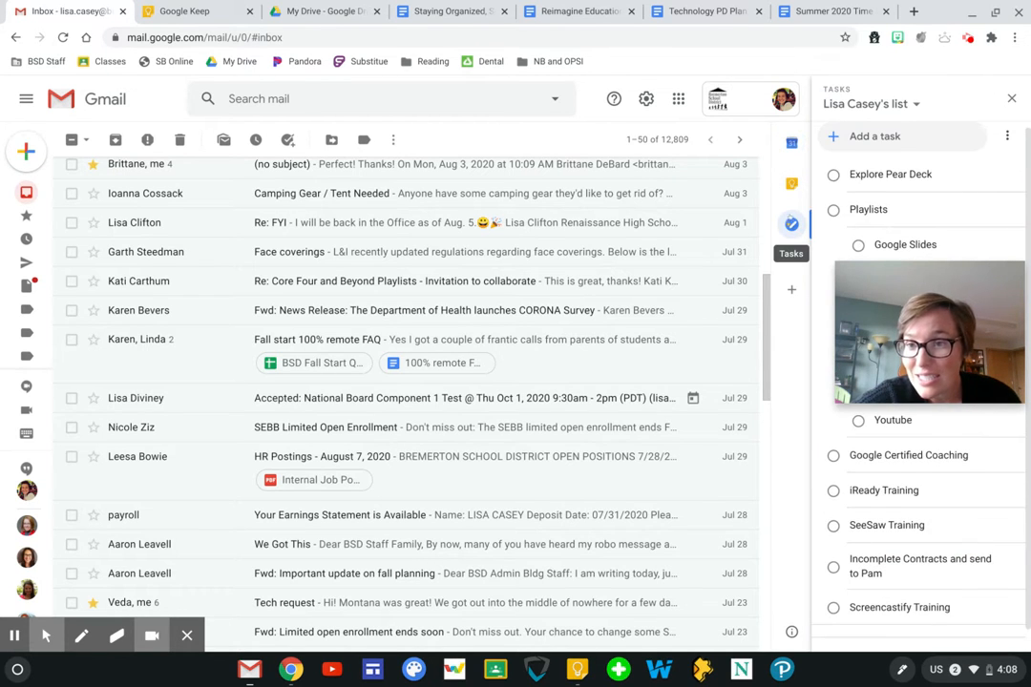
left_click(791, 183)
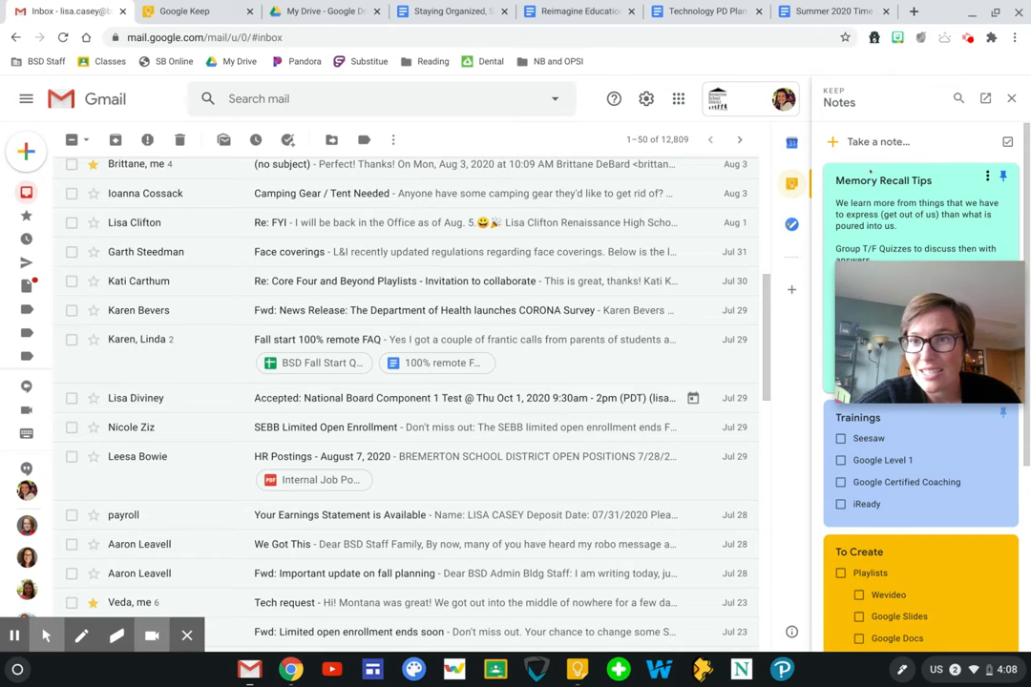
scroll(870, 177, "down", 2)
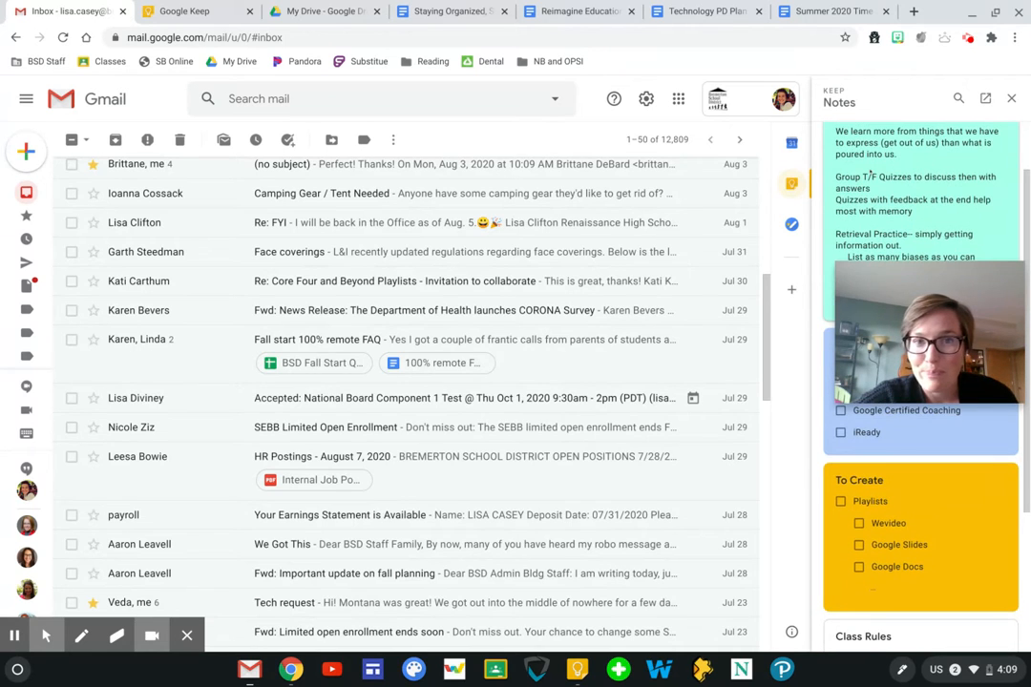
- Return to Google Keep and start a new note titled "Weekly To Do List"
left_click(184, 10)
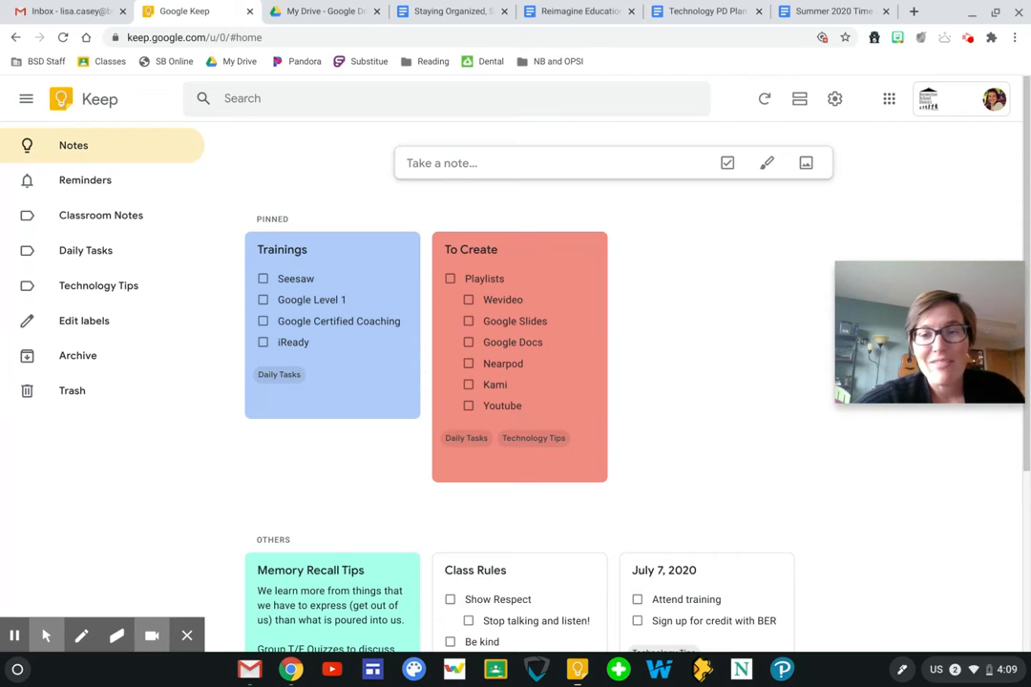
left_click(478, 164)
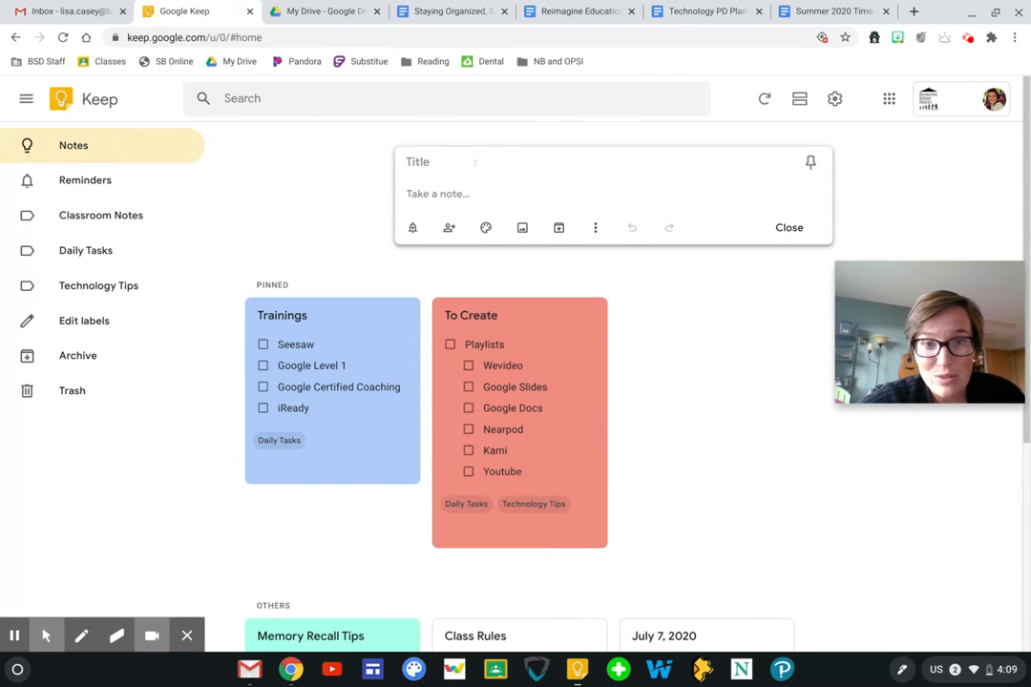
type("We")
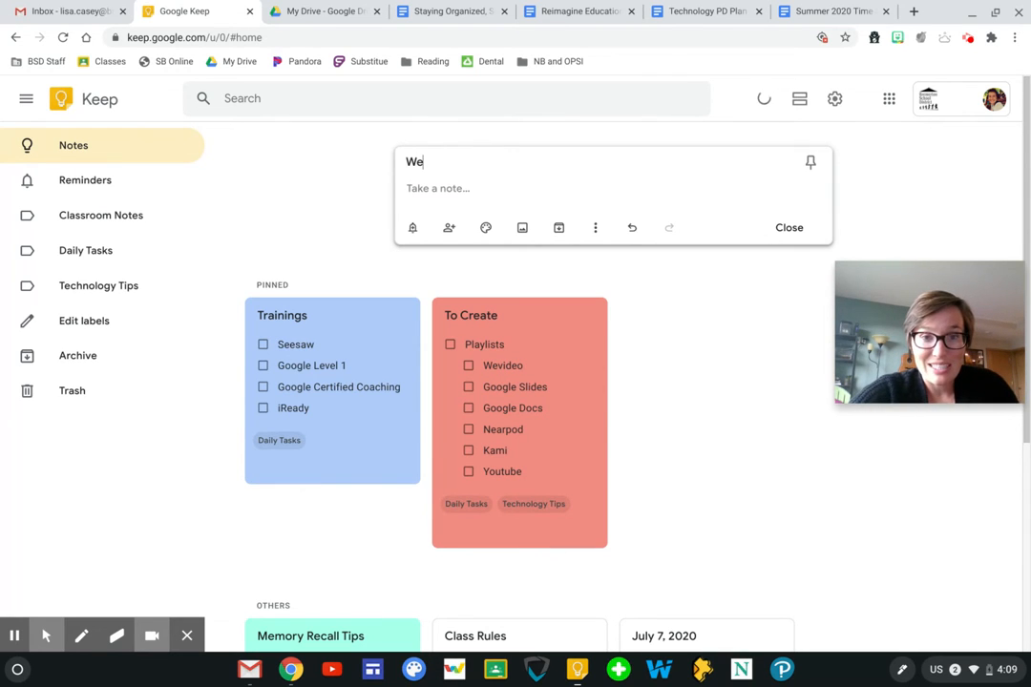
type("ekly To Do List")
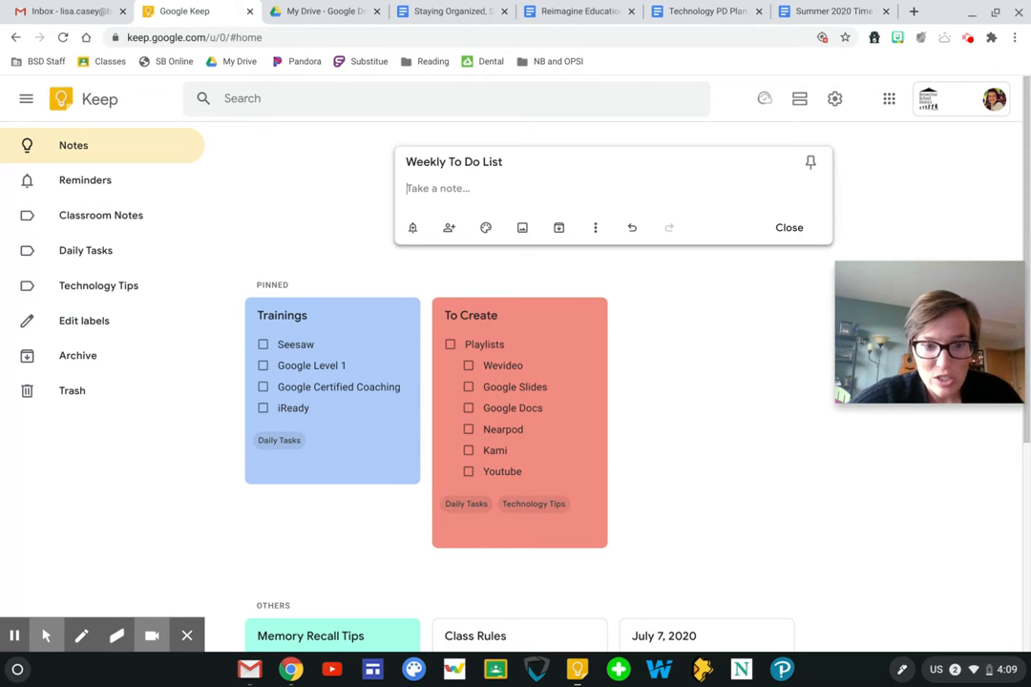
- Enter "Post to Google Classroom" as the first line of the note's body
type("Ost")
key("BackSpace")
key("BackSpace")
key("BackSpace")
type("POs")
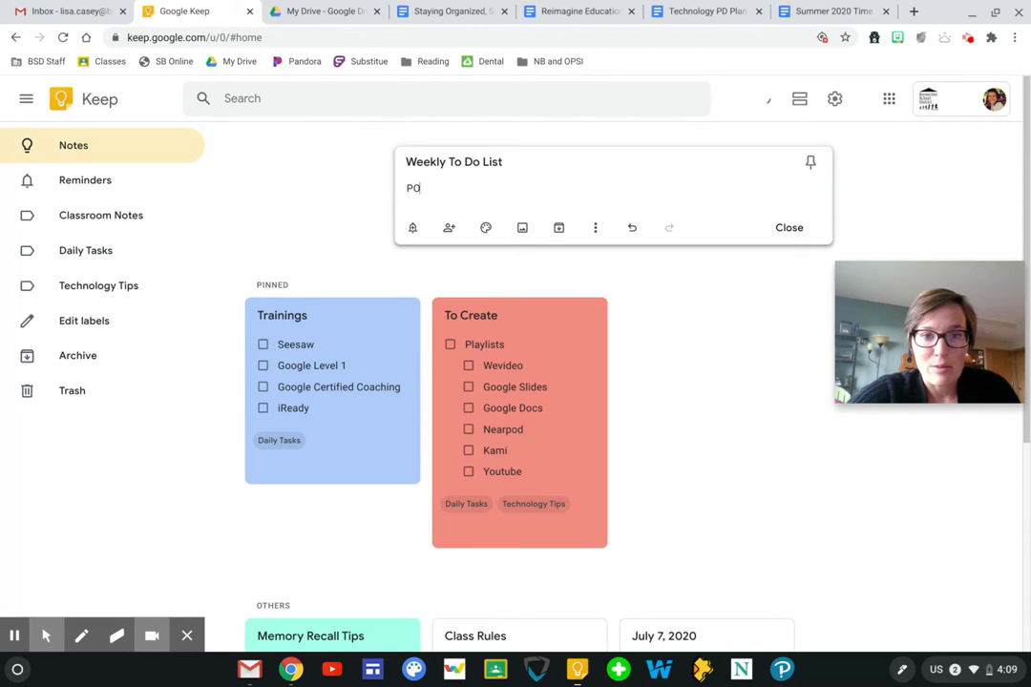
key("BackSpace")
key("BackSpace")
type("ot to")
key("BackSpace")
key("BackSpace")
key("BackSpace")
key("BackSpace")
key("BackSpace")
type("st to Google Classroom")
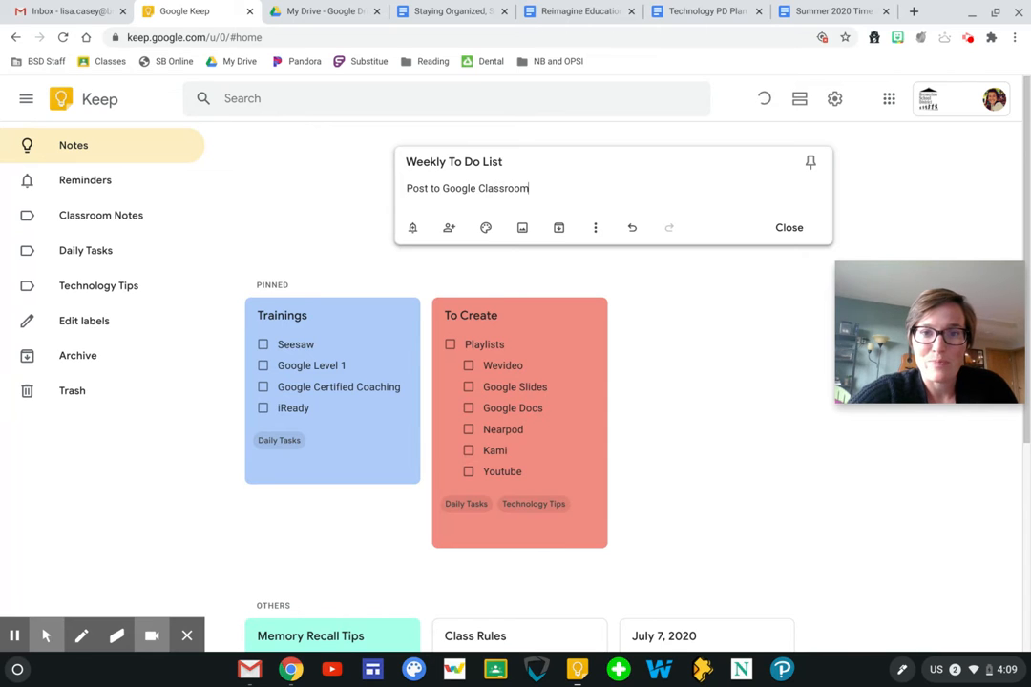
- Add "Record Instructional video" as the second line of the note
key("Return")
type("Recor")
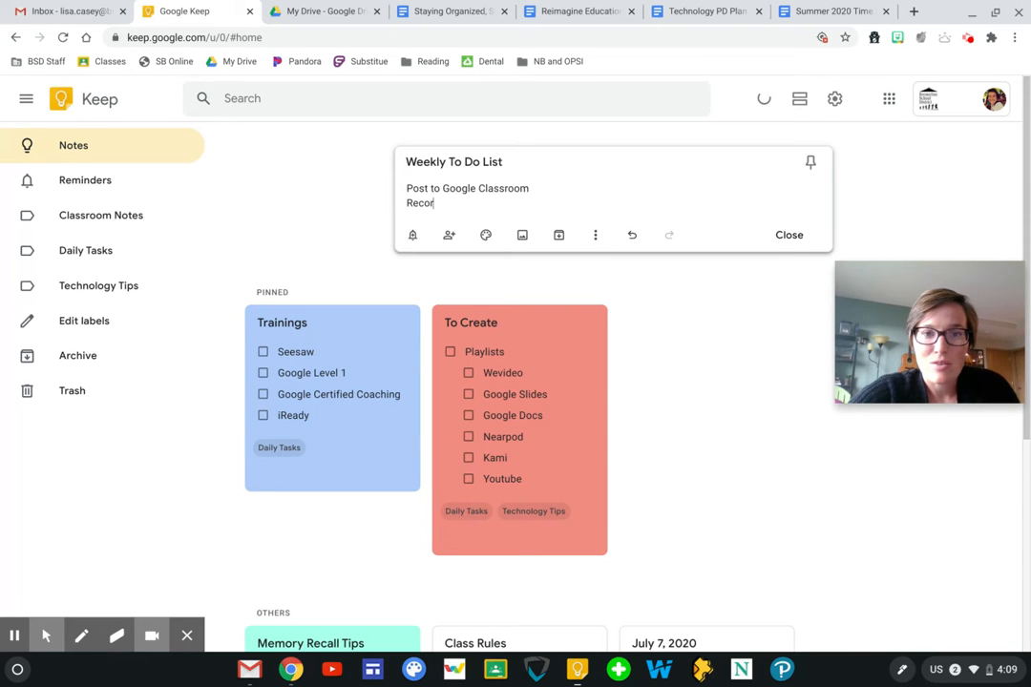
type("d lnstructional vido")
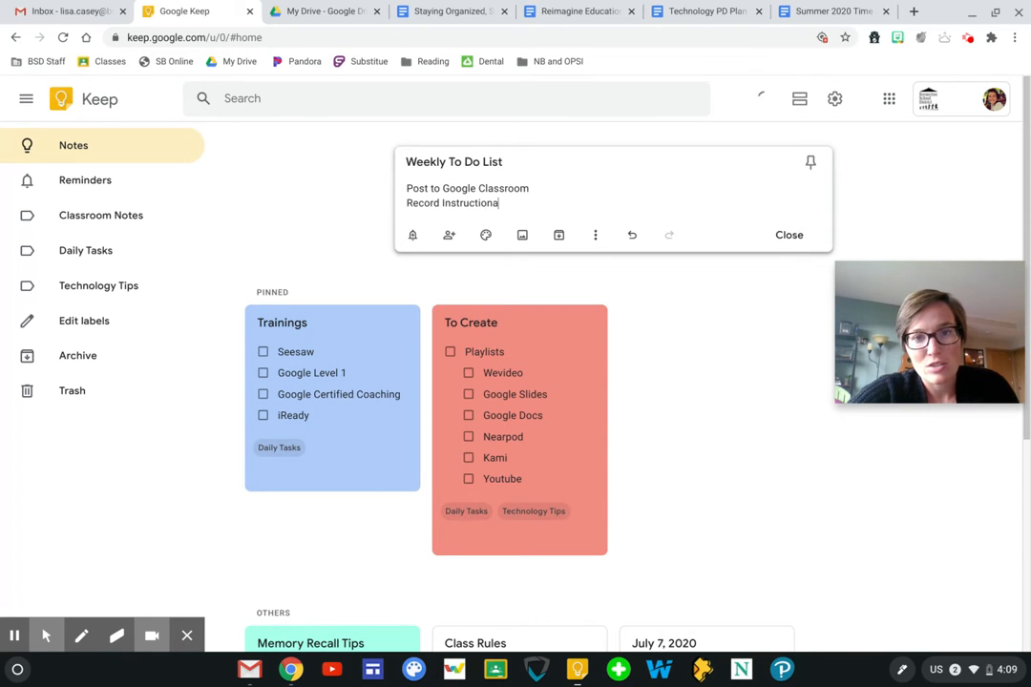
key("BackSpace")
type("eo")
key("Return")
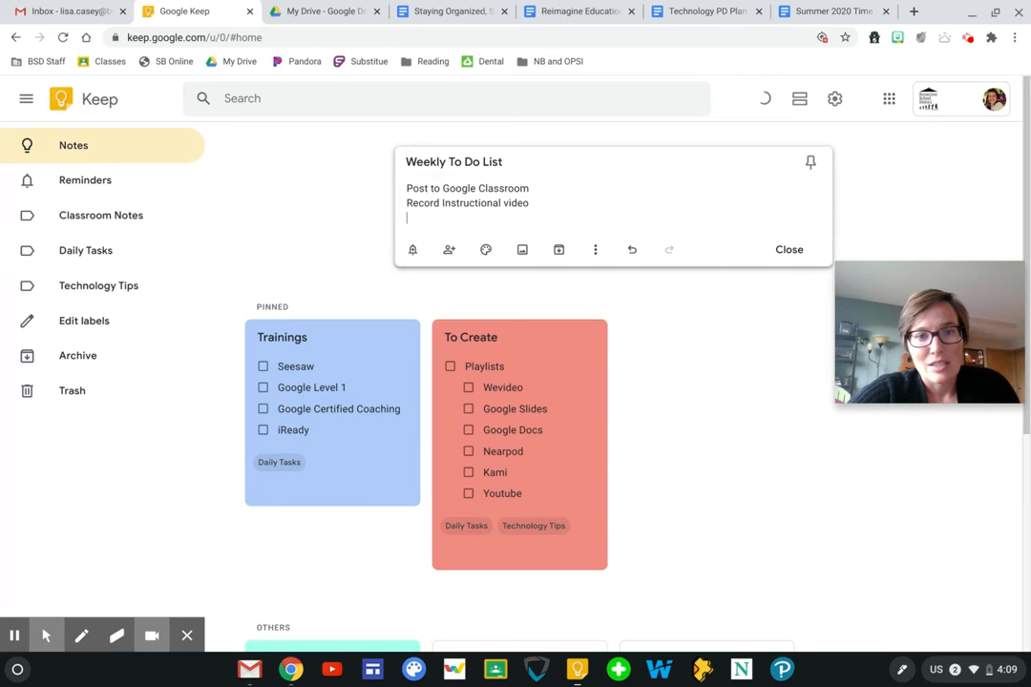
- Add the lines "Check Classroom Comments" and "Leave Feedback" to the note
type("Check Class")
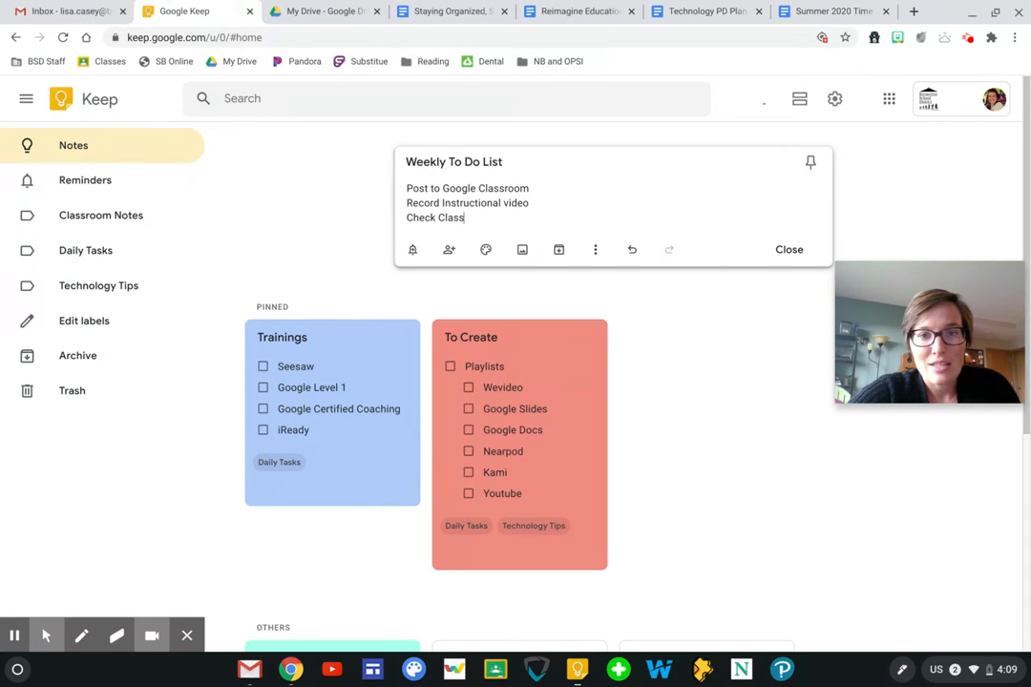
type("room Comments")
key("Return")
type("Leave Feedba")
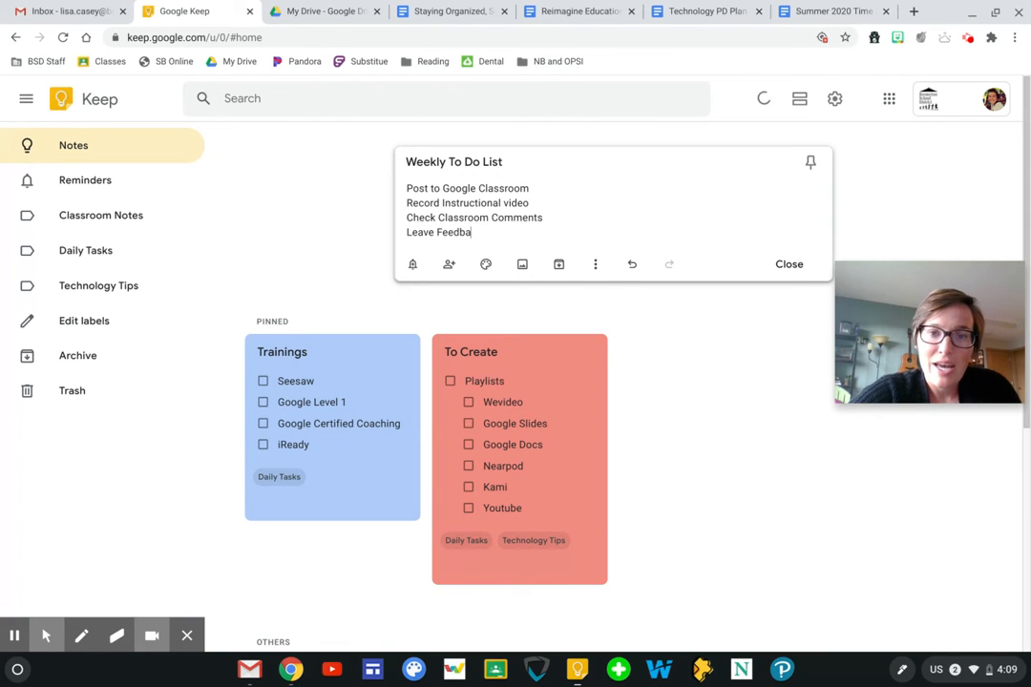
type("ck")
key("Return")
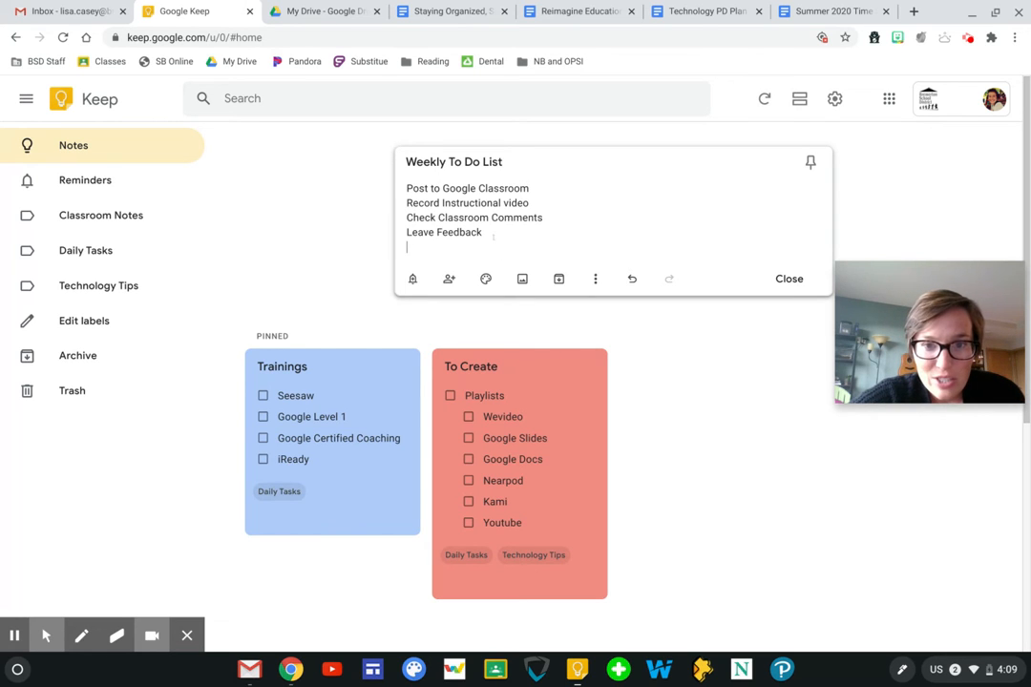
- Show checkboxes for the note's lines and try marking Leave Feedback as completed and back to incomplete
left_click(595, 278)
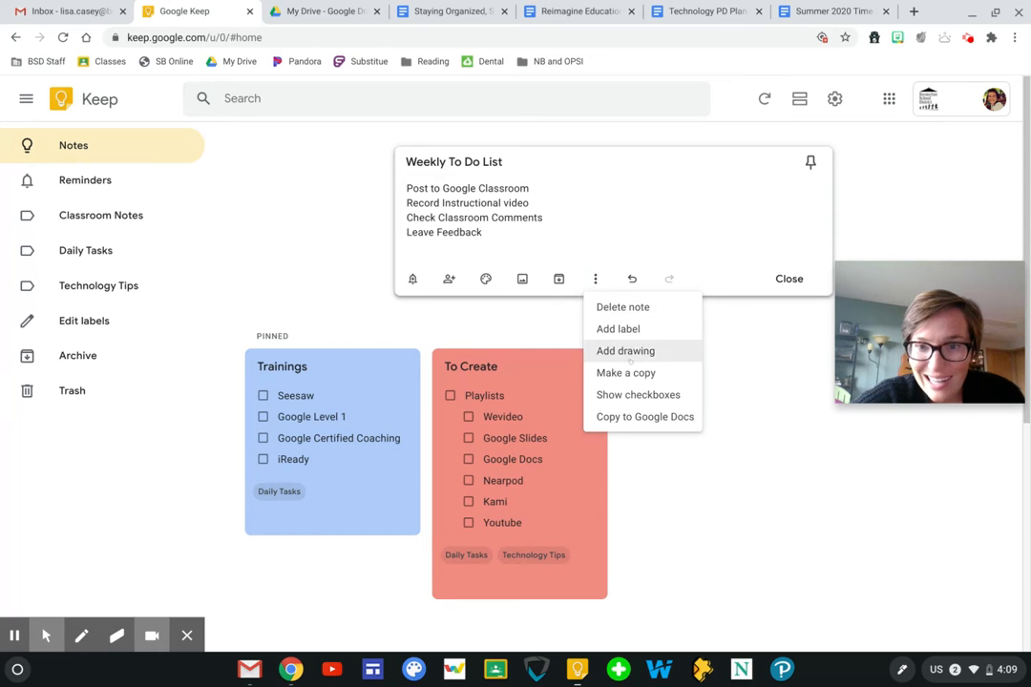
left_click(637, 394)
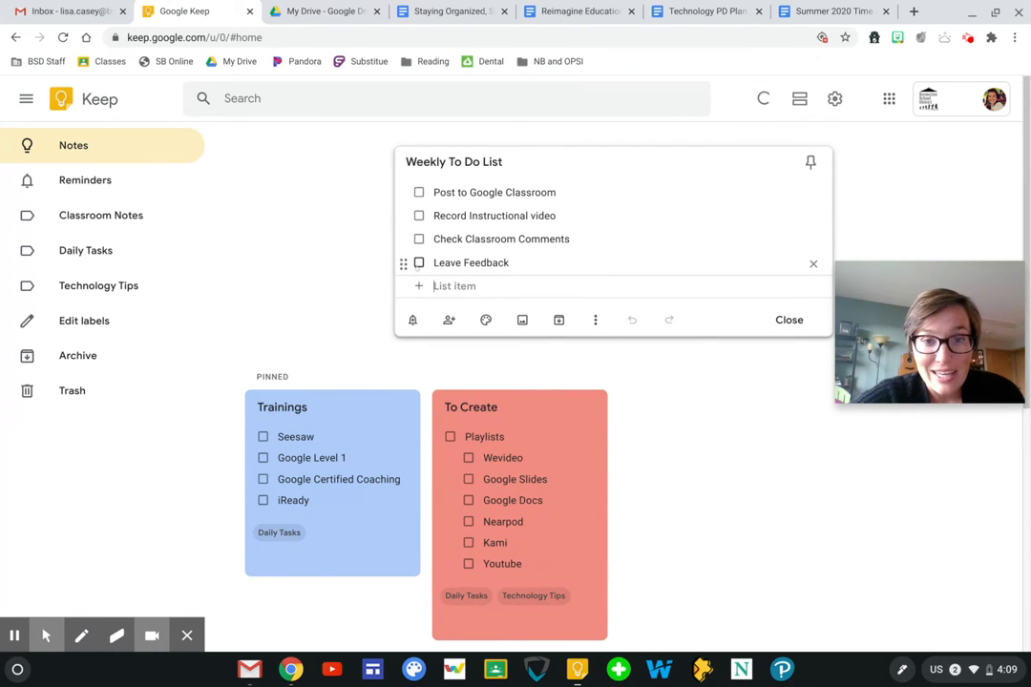
left_click(418, 263)
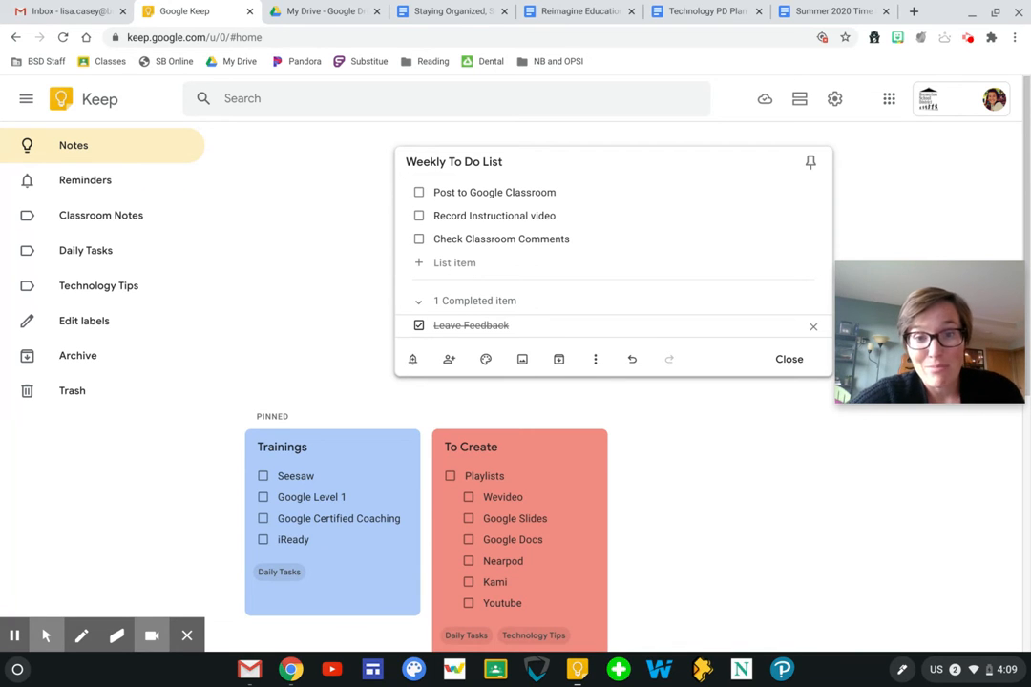
left_click(417, 325)
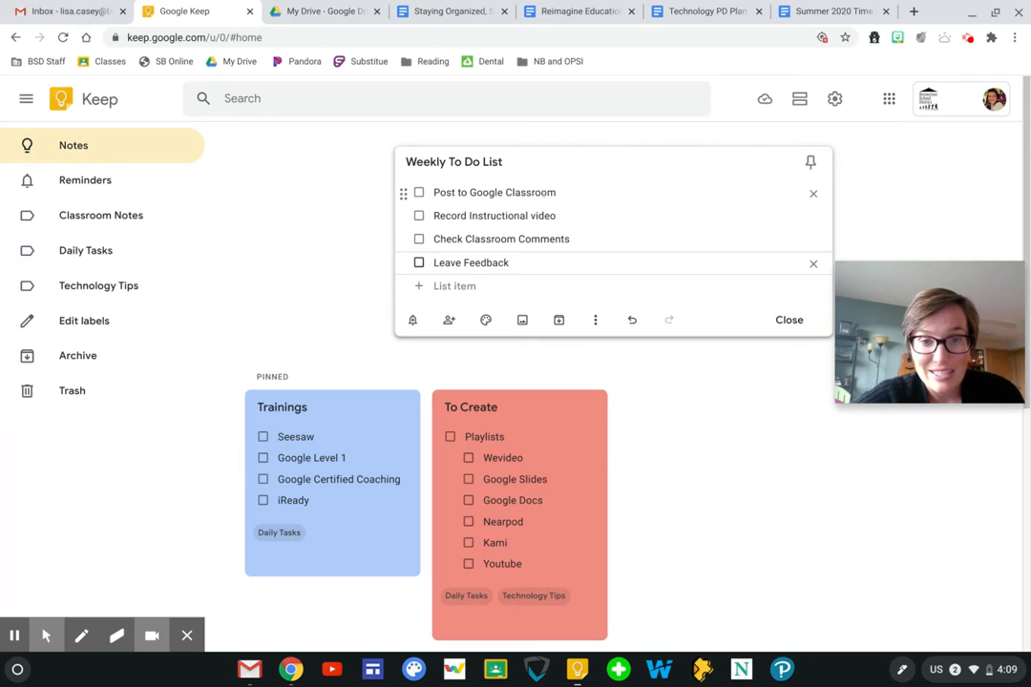
- Move Record Instructional video above Post to Google Classroom and indent Check Classroom Comments and Leave Feedback beneath the latter
left_click(395, 213)
left_click(401, 215)
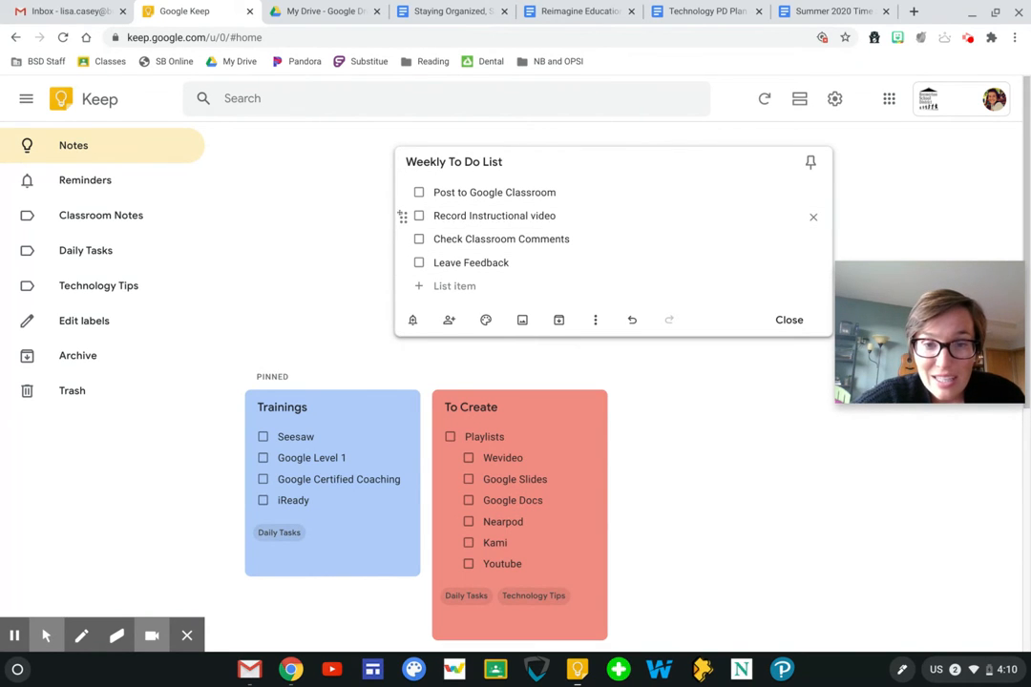
left_click_drag(402, 217, 401, 192)
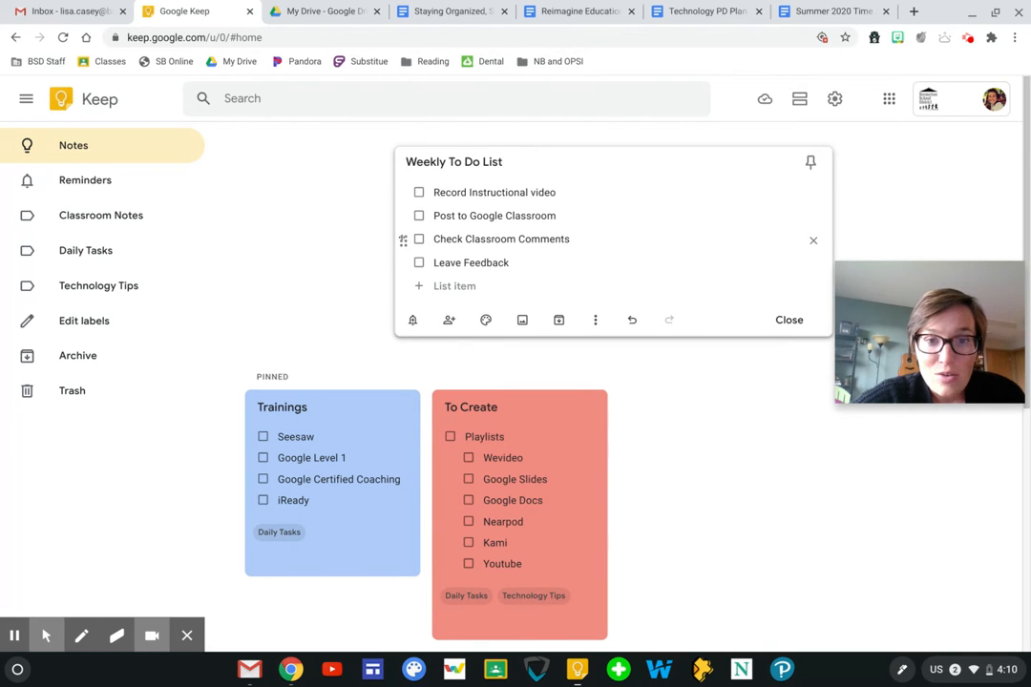
left_click_drag(402, 240, 425, 263)
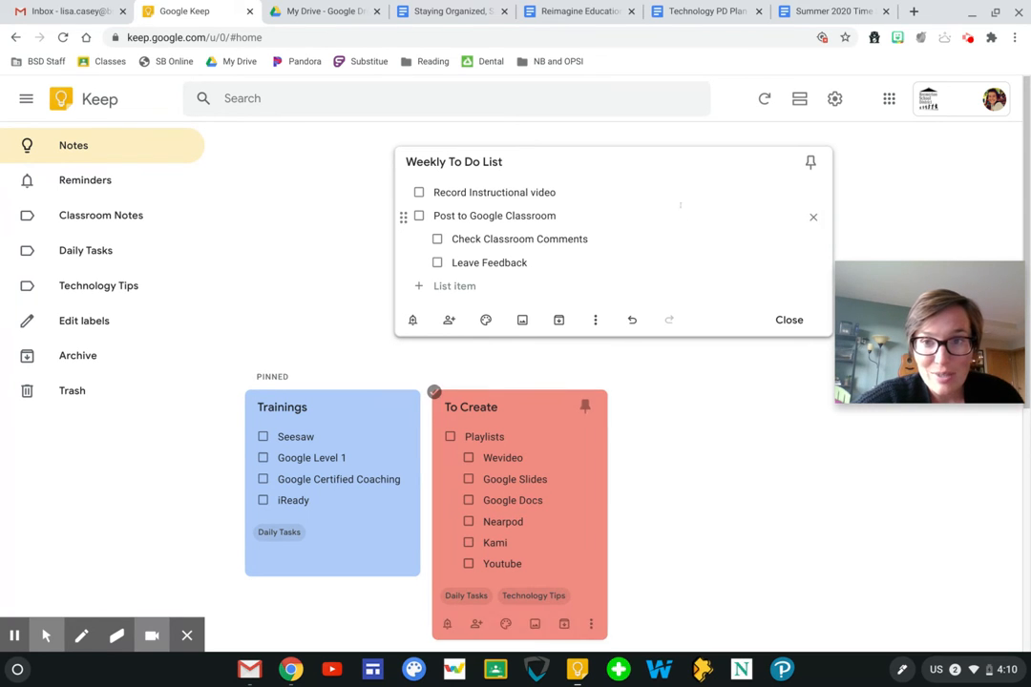
- Pin the Weekly To Do List note and set its background color to light blue
left_click(811, 161)
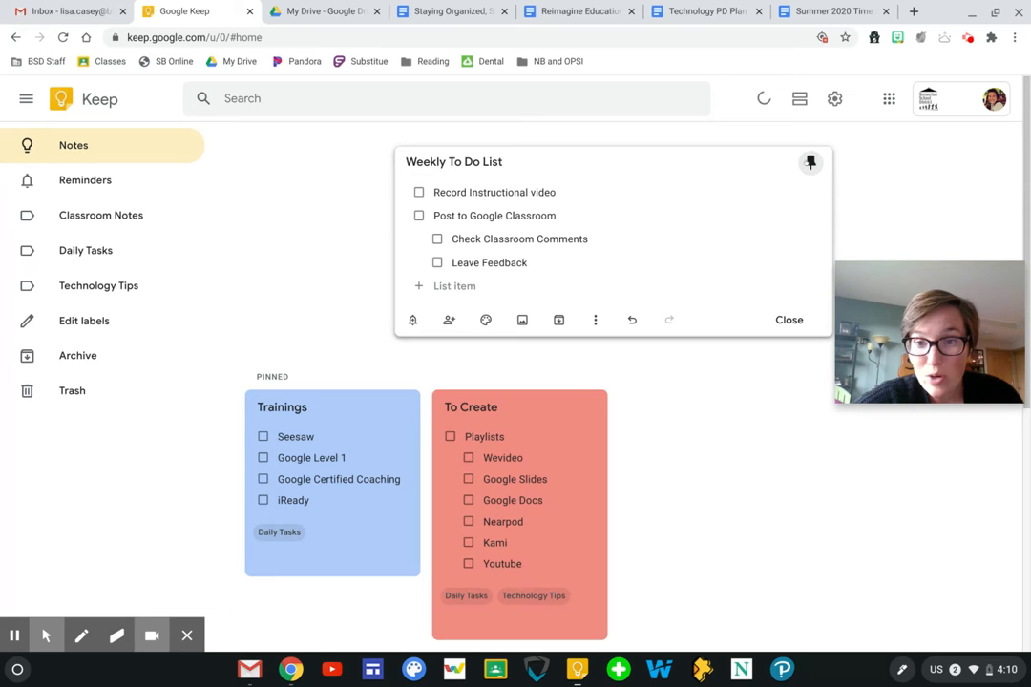
mouse_move(486, 320)
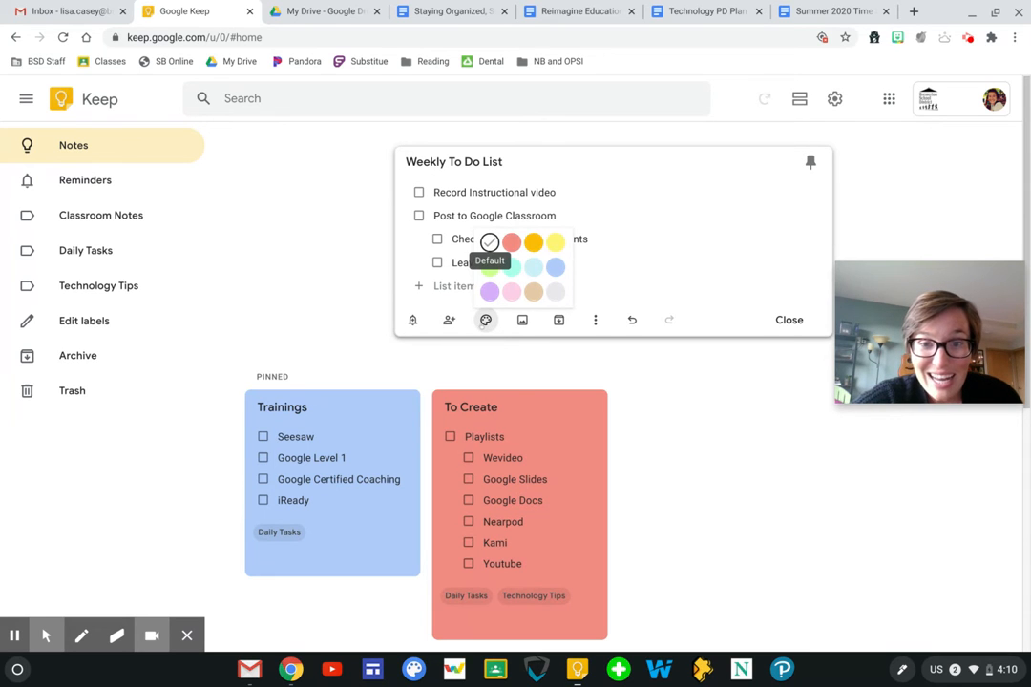
left_click(532, 243)
left_click(533, 267)
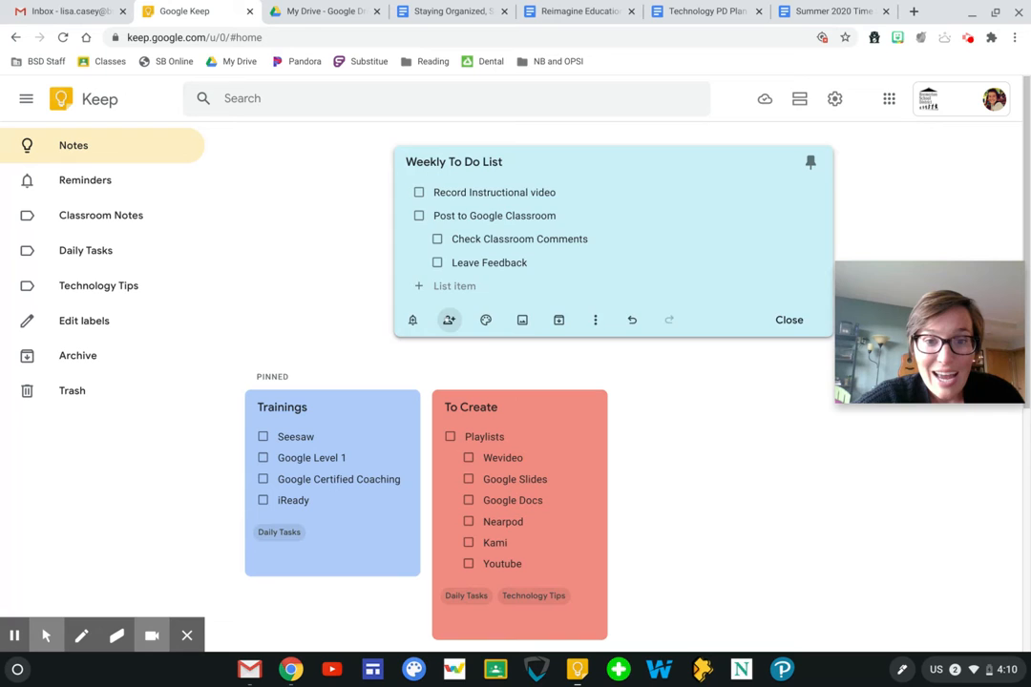
- View the note's collaborator sharing options and leave them without adding anyone
left_click(449, 320)
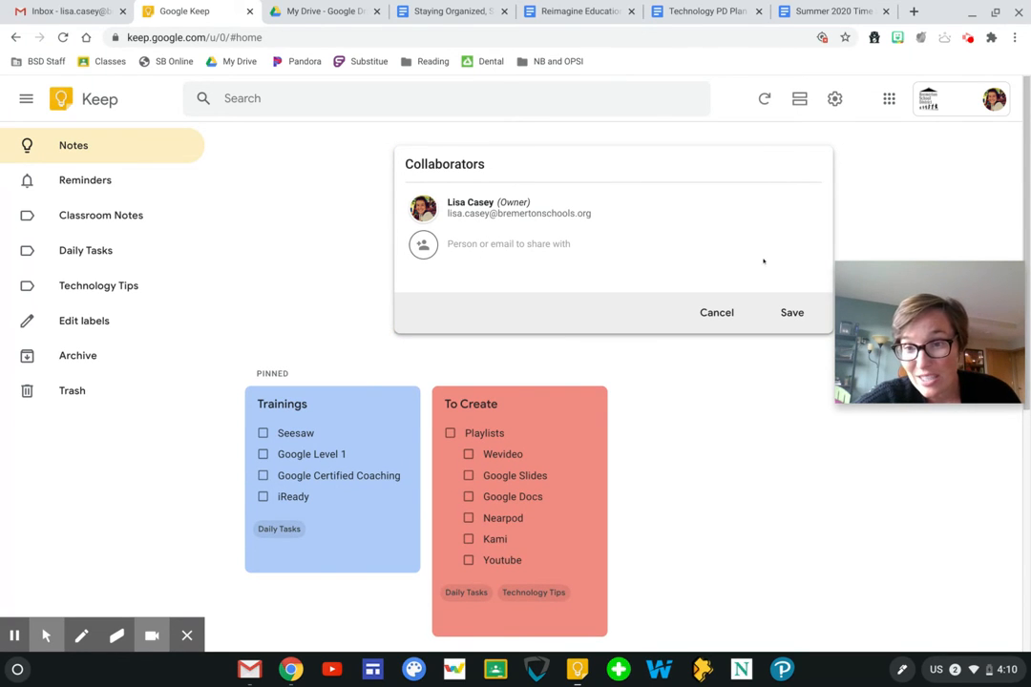
left_click(716, 313)
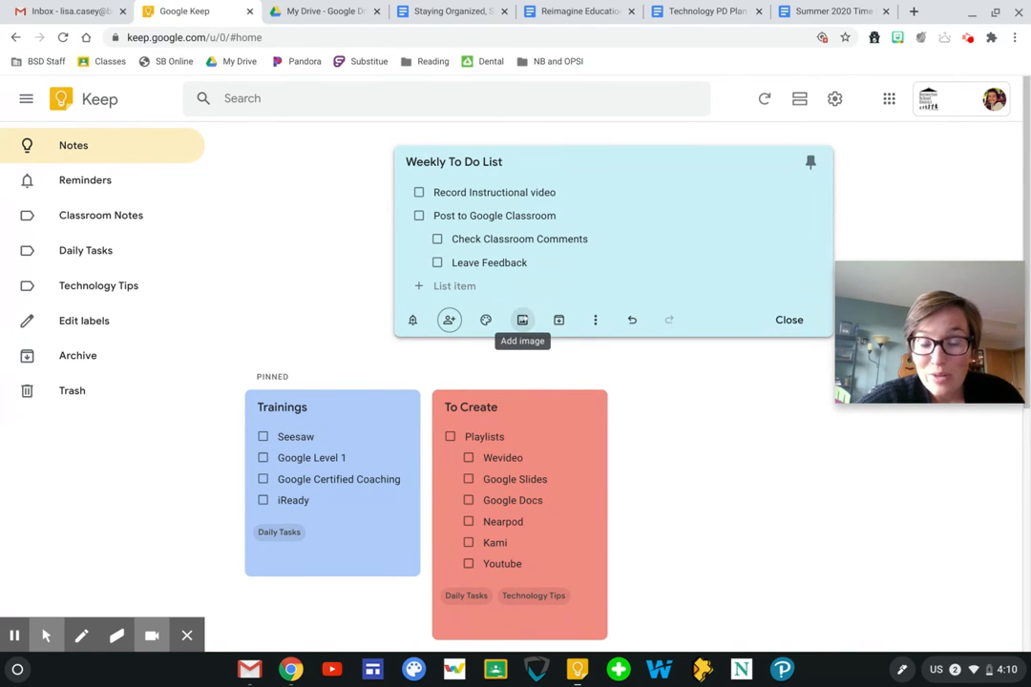
- Add a freehand drawing to the Weekly To Do List note, check it above the checklist, and close the note
left_click(596, 320)
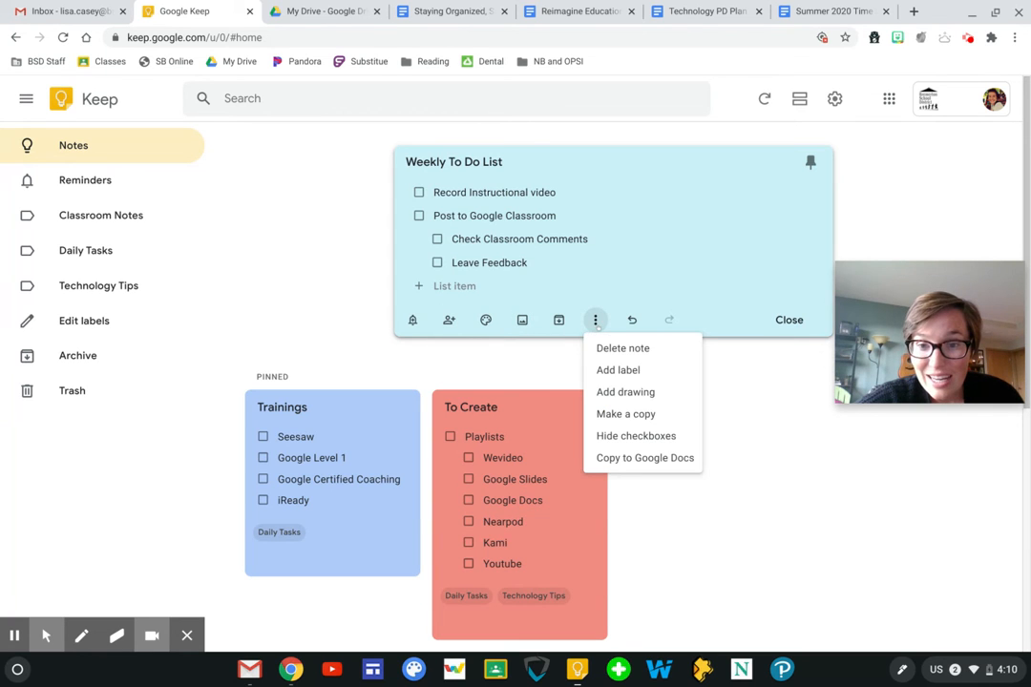
left_click(612, 392)
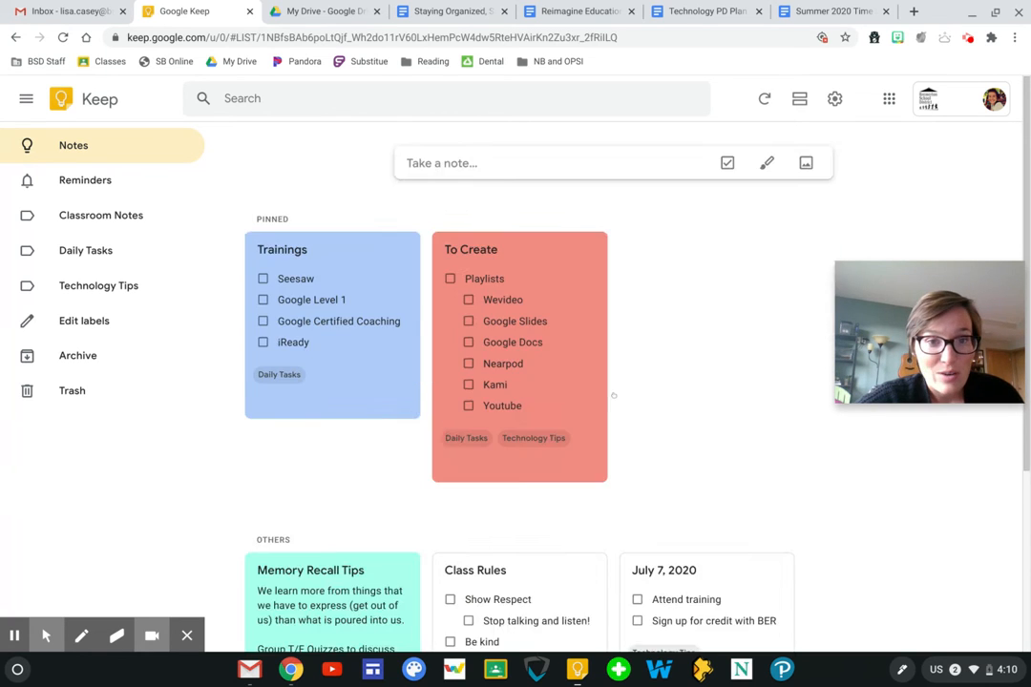
mouse_move(333, 332)
left_mouse_down()
mouse_move(332, 187)
mouse_move(357, 471)
mouse_move(608, 203)
left_mouse_up()
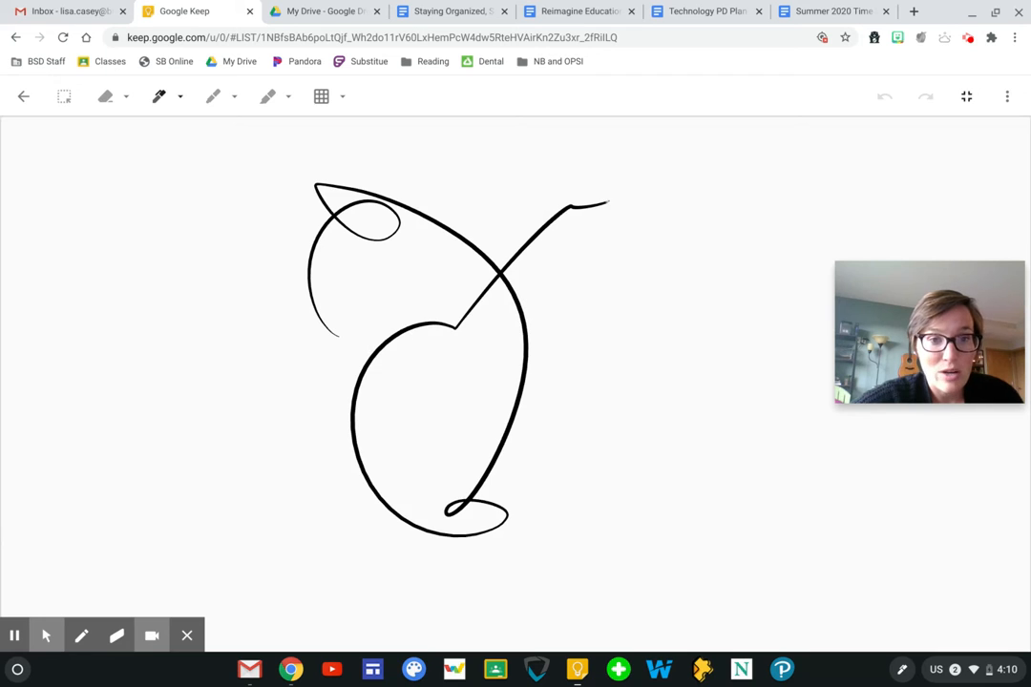
left_click(23, 97)
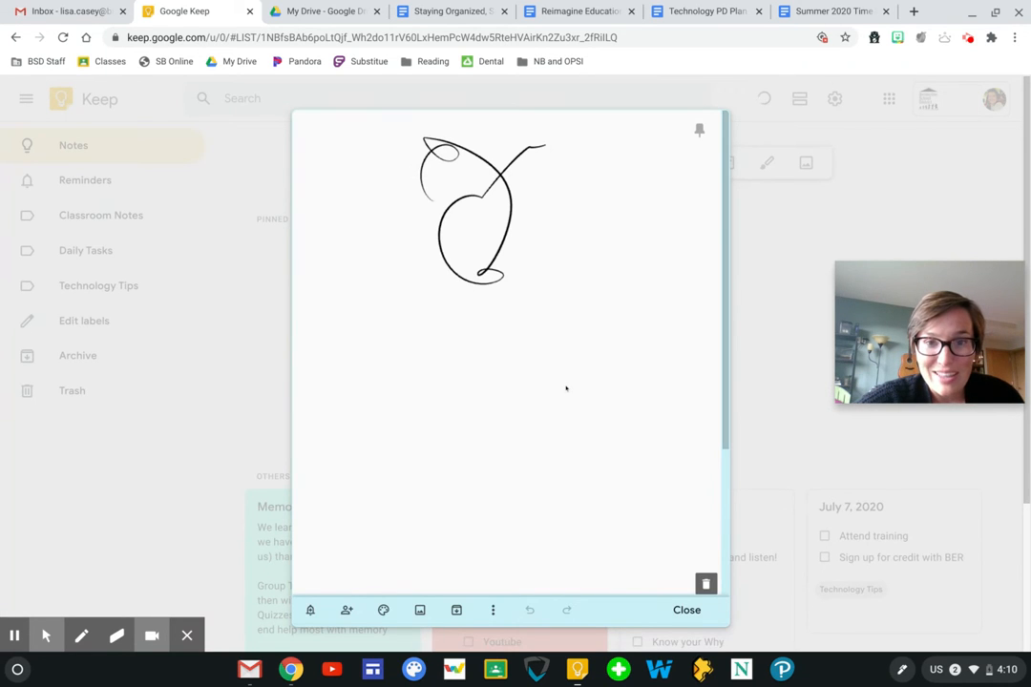
scroll(566, 386, "down", 3)
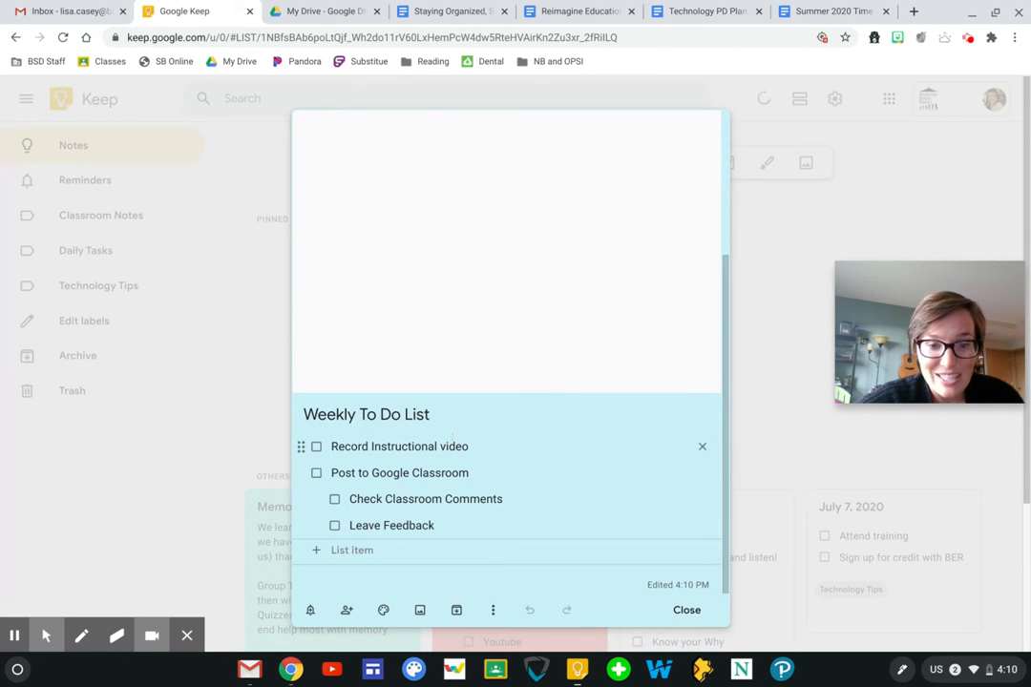
left_click(761, 272)
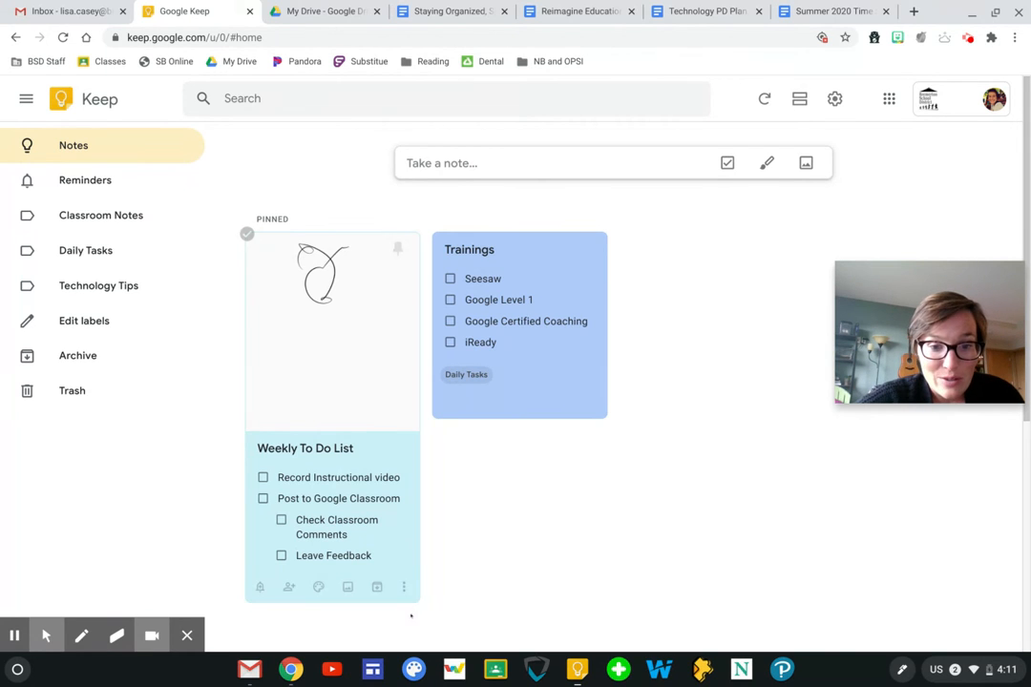
- Reopen the Weekly To Do List note and save a location reminder for Bremerton High School
double_click(396, 519)
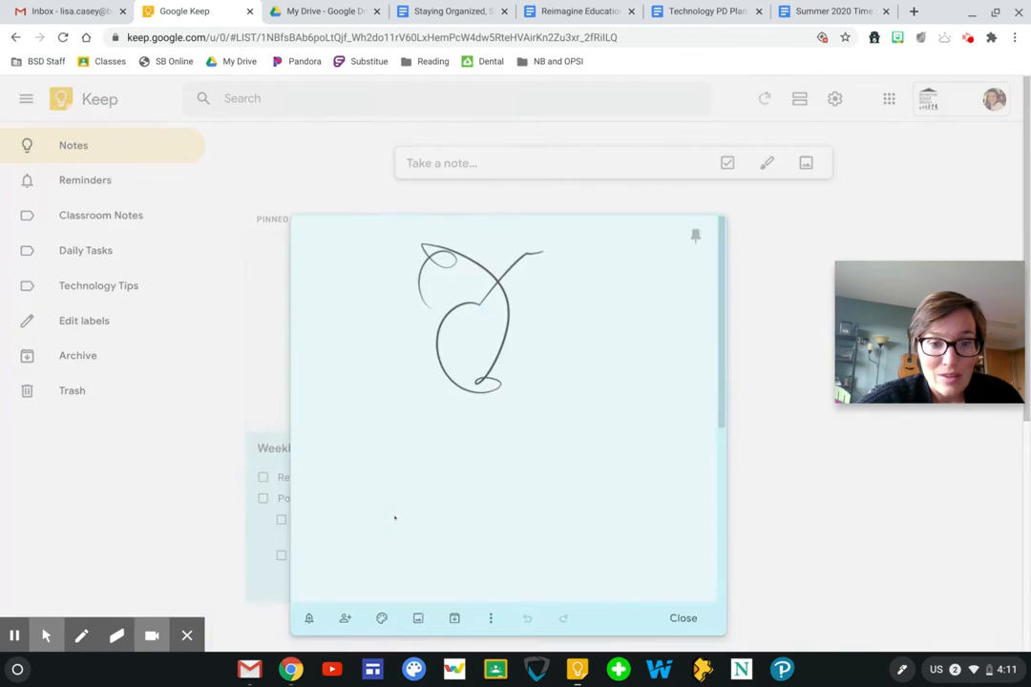
left_click(393, 484)
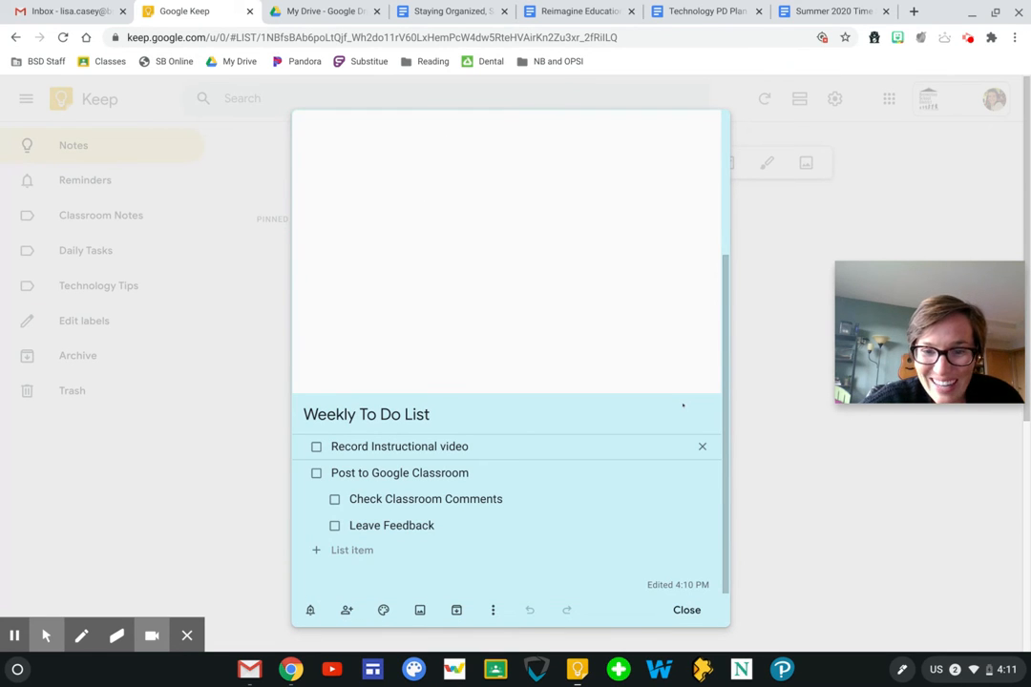
left_click(310, 610)
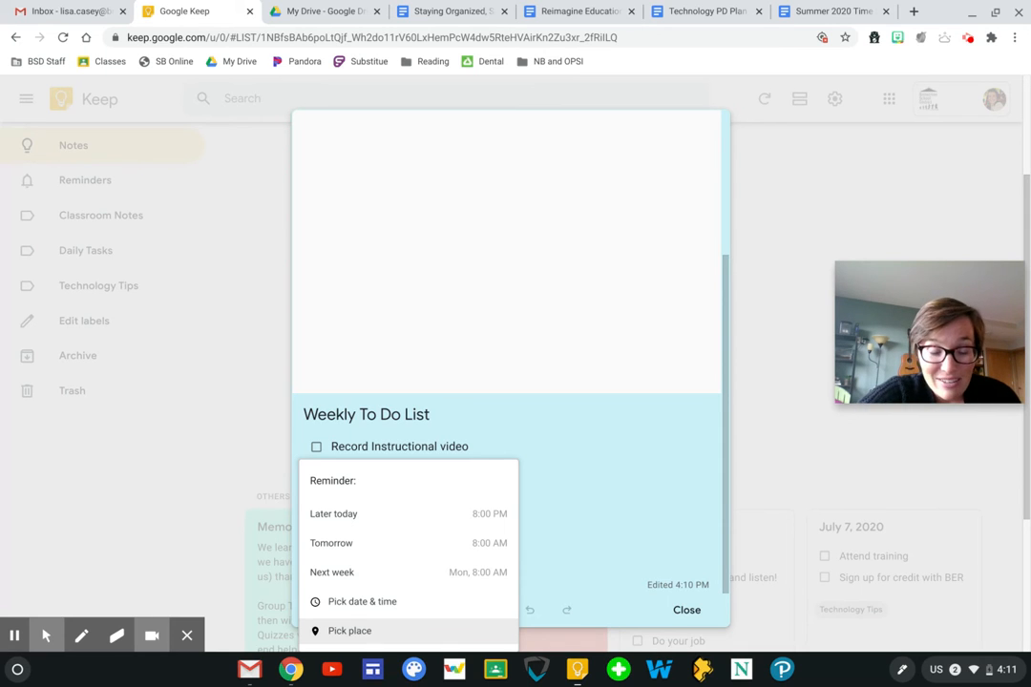
left_click(352, 630)
type("bremerton high")
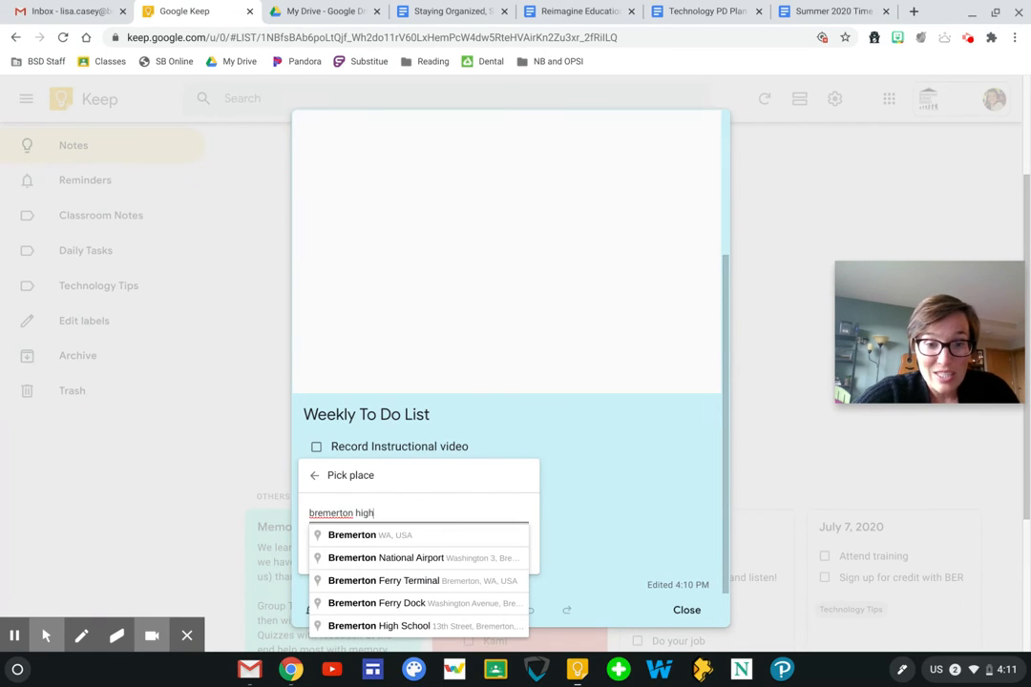
left_click(382, 532)
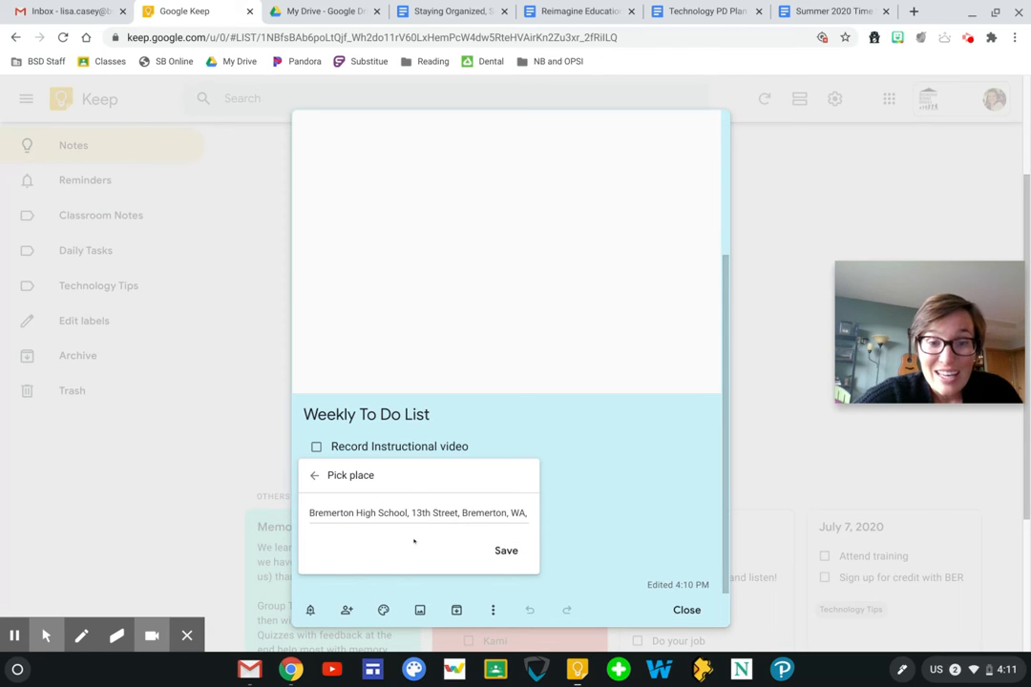
left_click(507, 551)
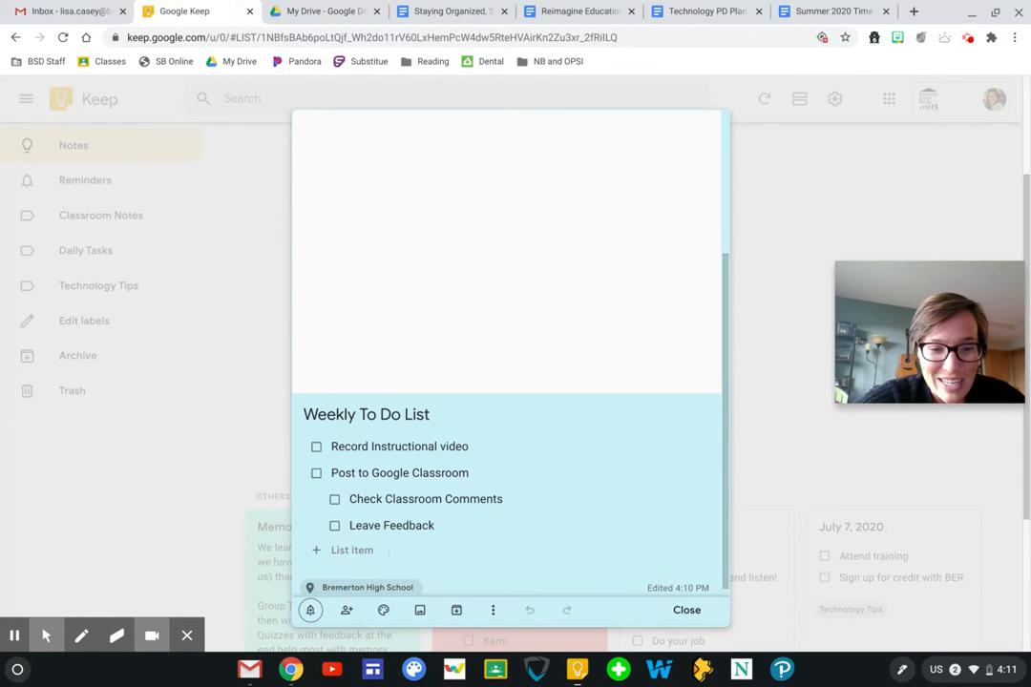
- Replace the note's location reminder with a time reminder for later today at 8:00 PM
left_click(310, 610)
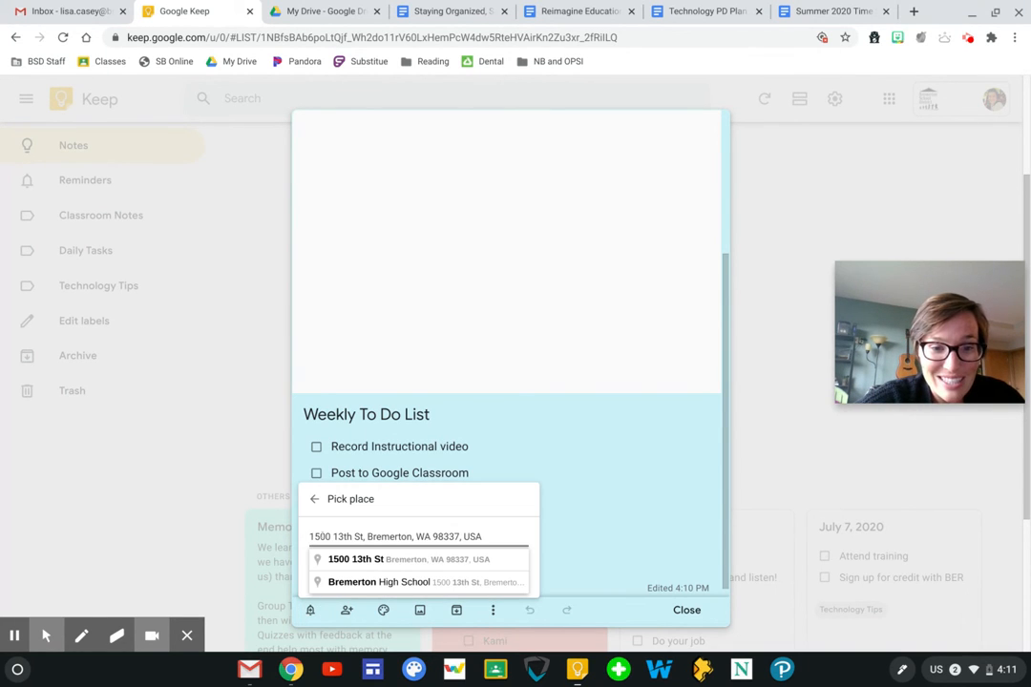
left_click(315, 501)
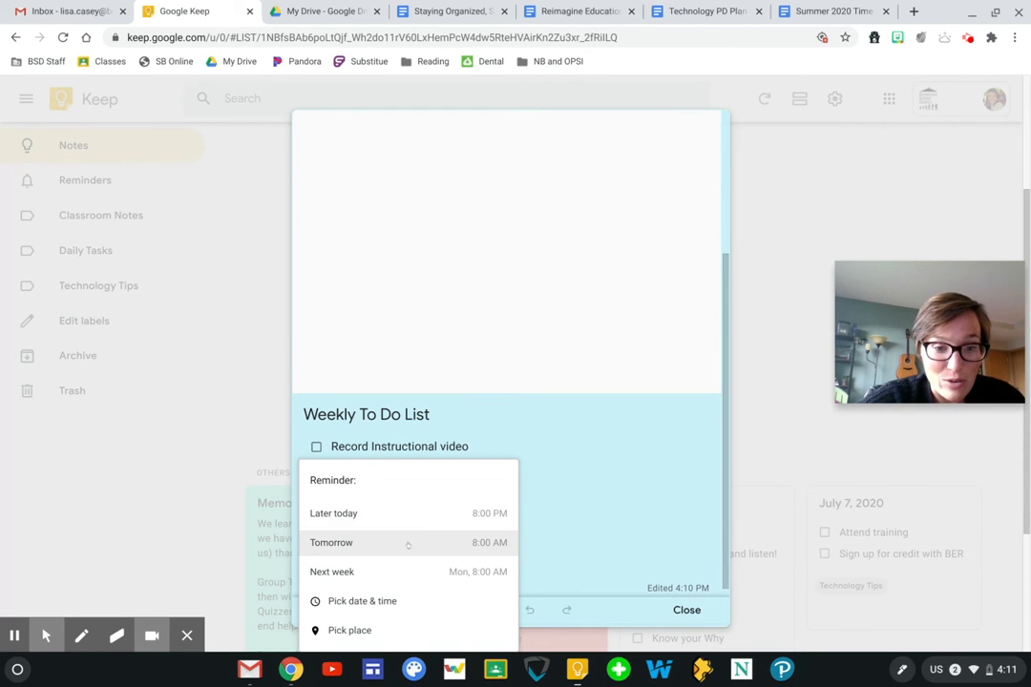
left_click(485, 514)
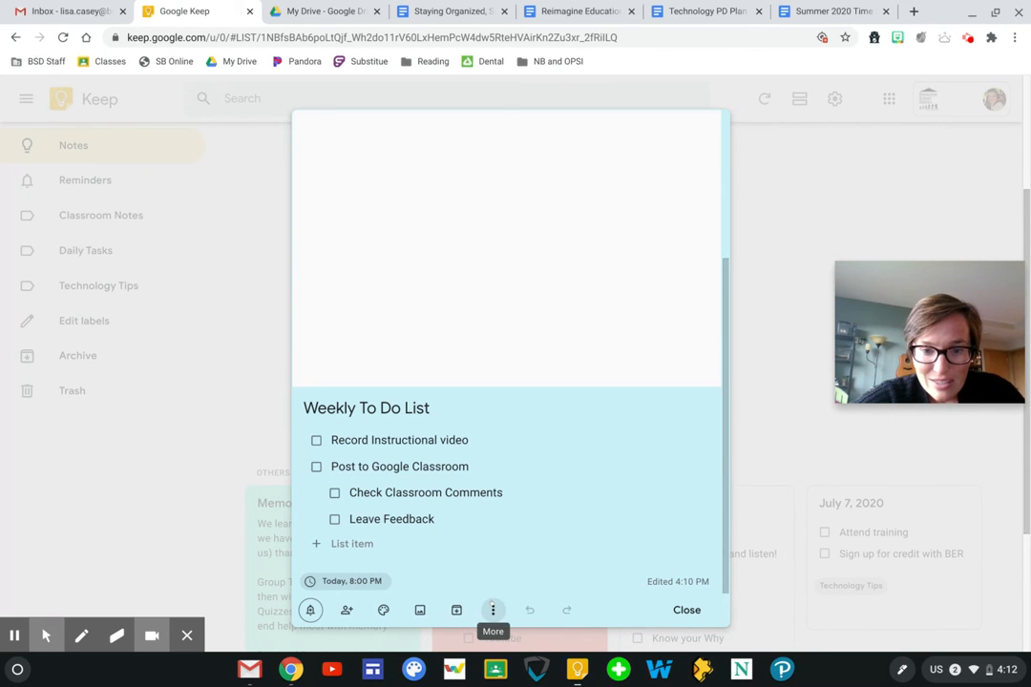
- Label the Weekly To Do List note with Daily Tasks and Technology Tips
left_click(493, 610)
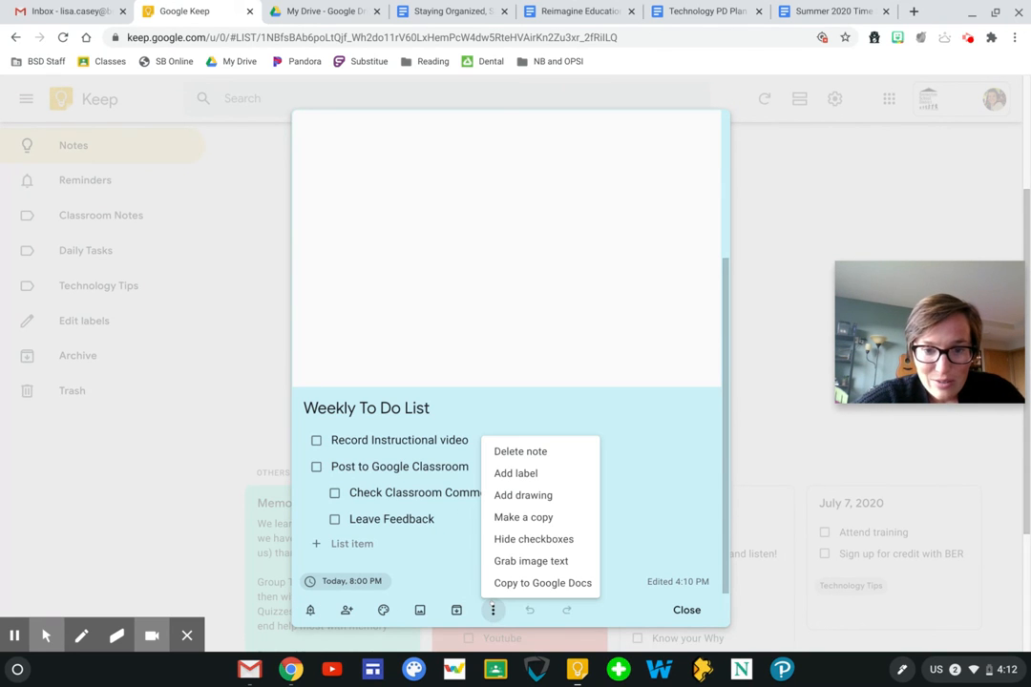
left_click(515, 473)
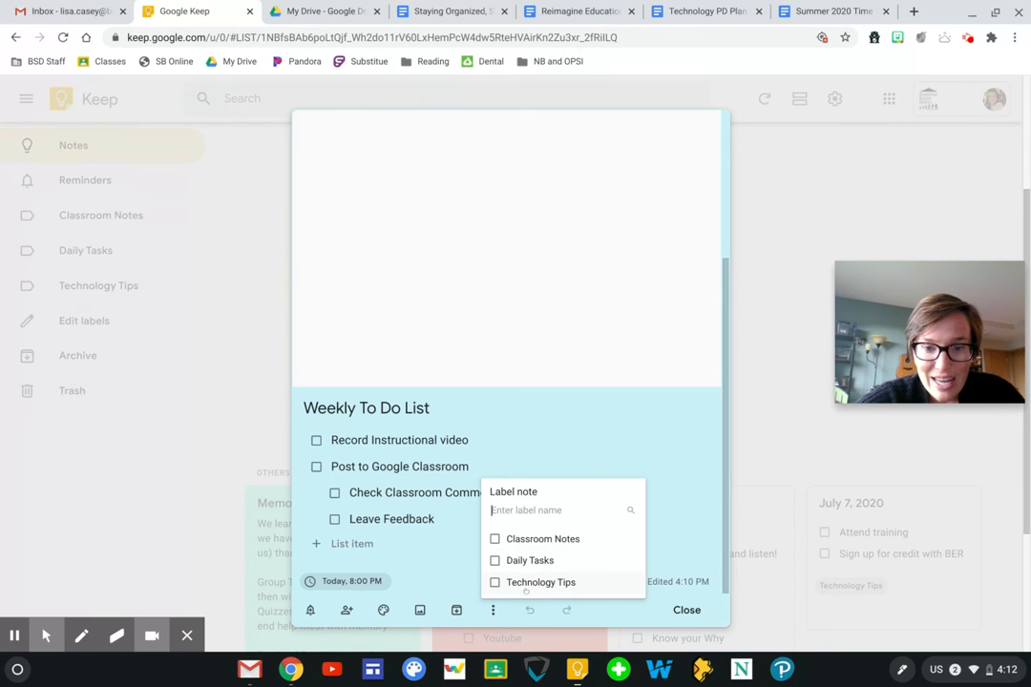
left_click(530, 564)
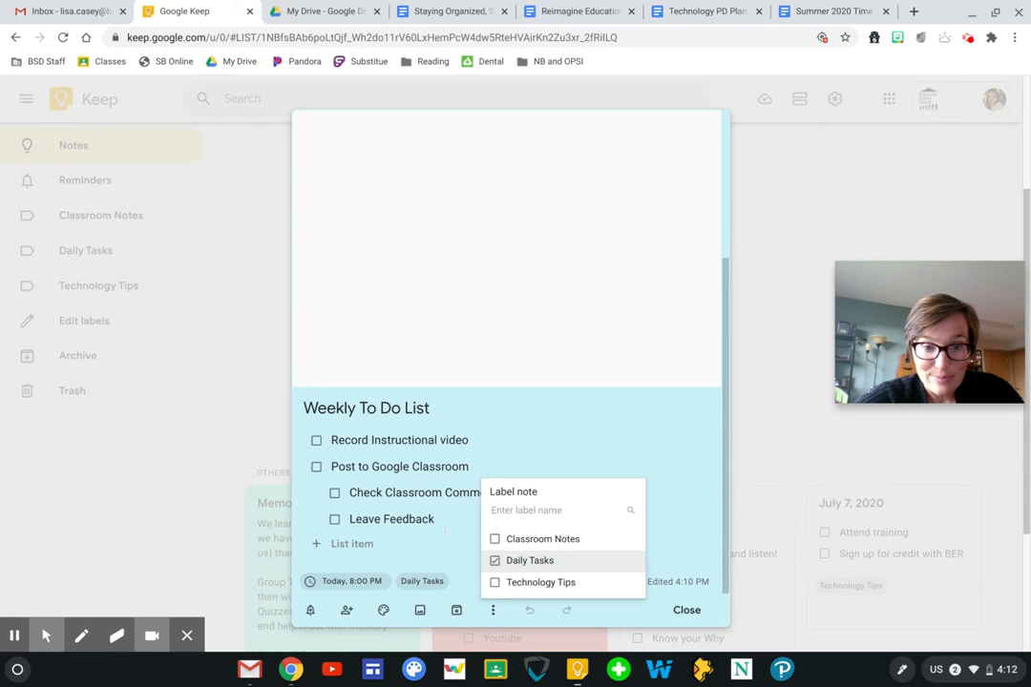
left_click(516, 583)
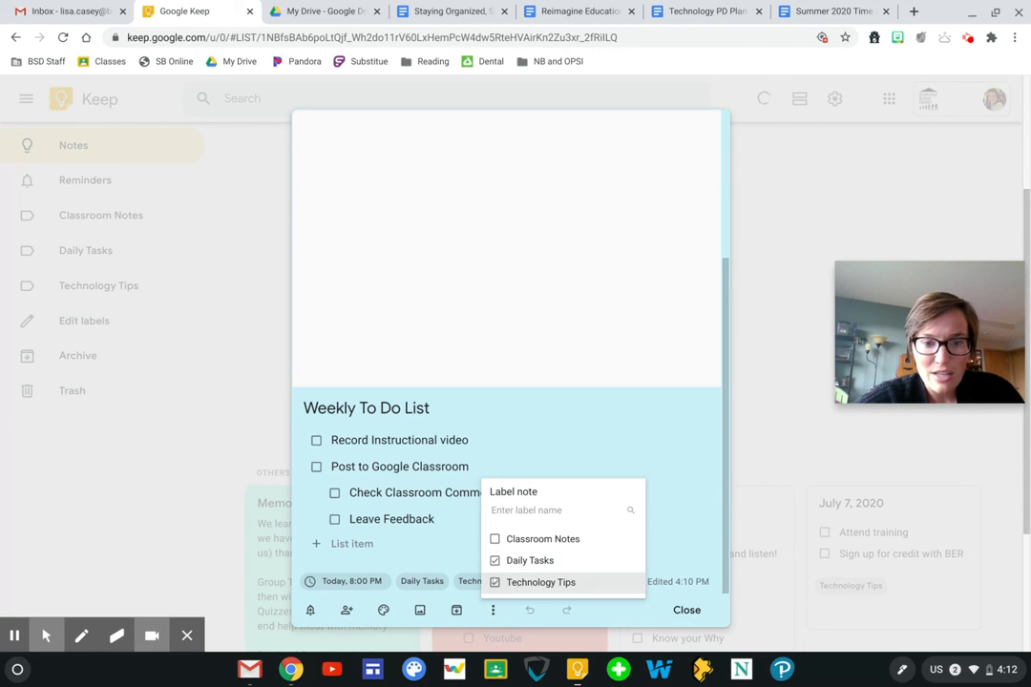
left_click(429, 494)
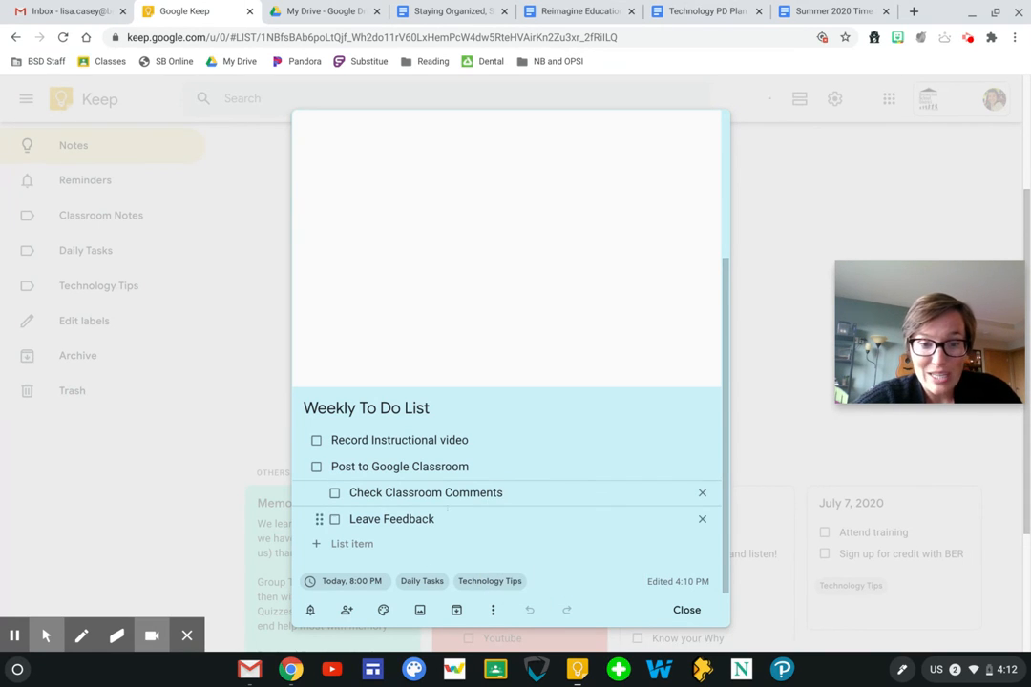
- Bring up the label suggestions by entering # in a new list item, and delete that item
left_click(416, 545)
type("#")
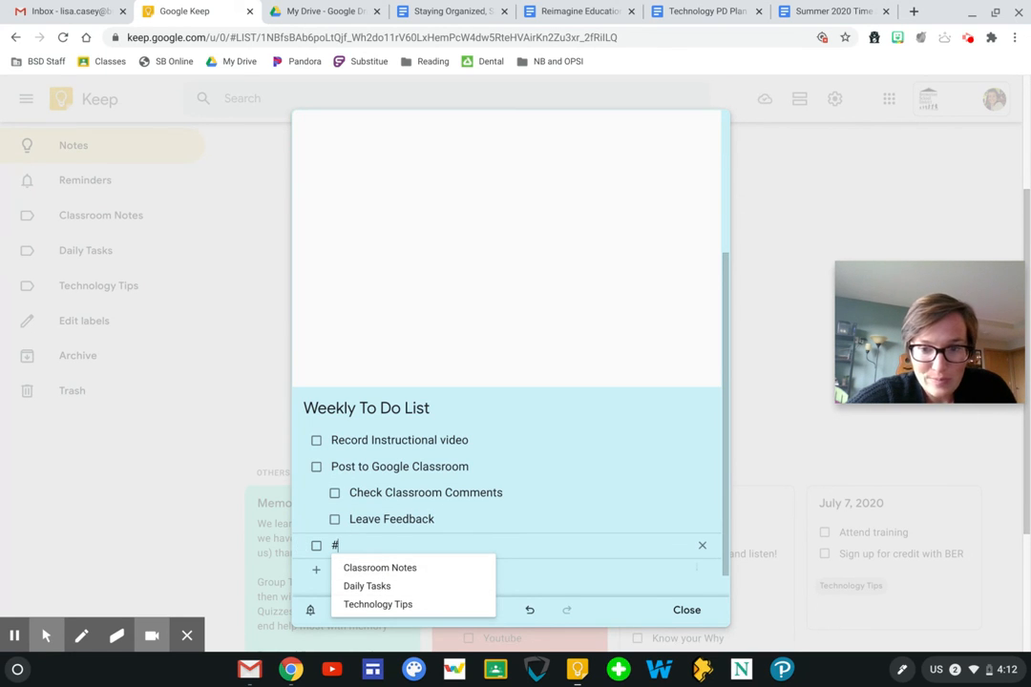
left_click(701, 545)
- Close the note and view the notes labelled Daily Tasks
left_click(680, 610)
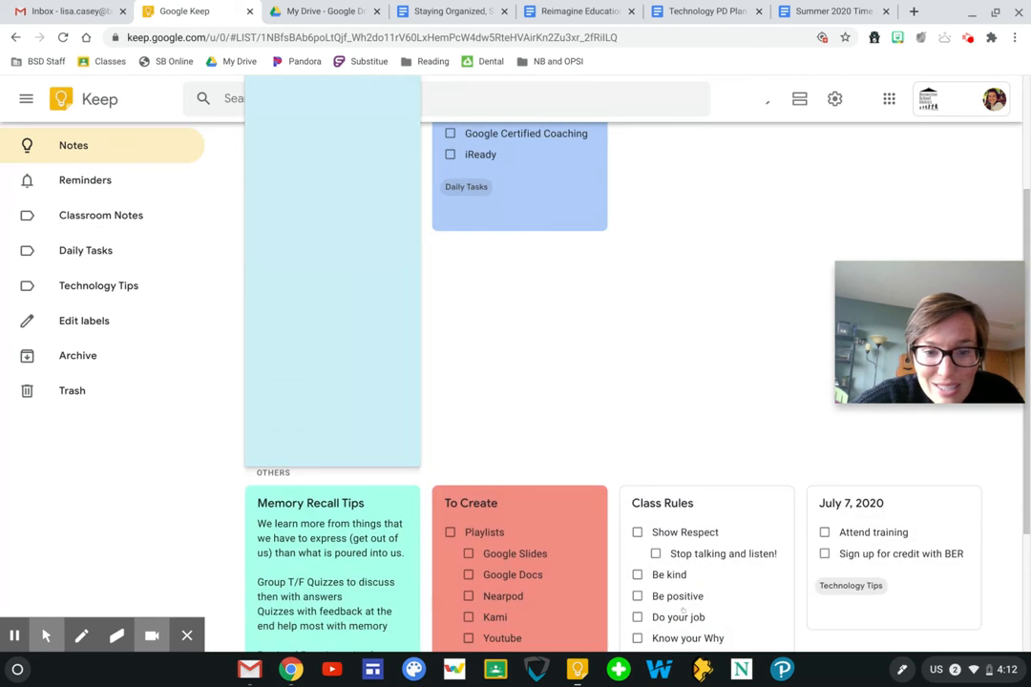
left_click(102, 259)
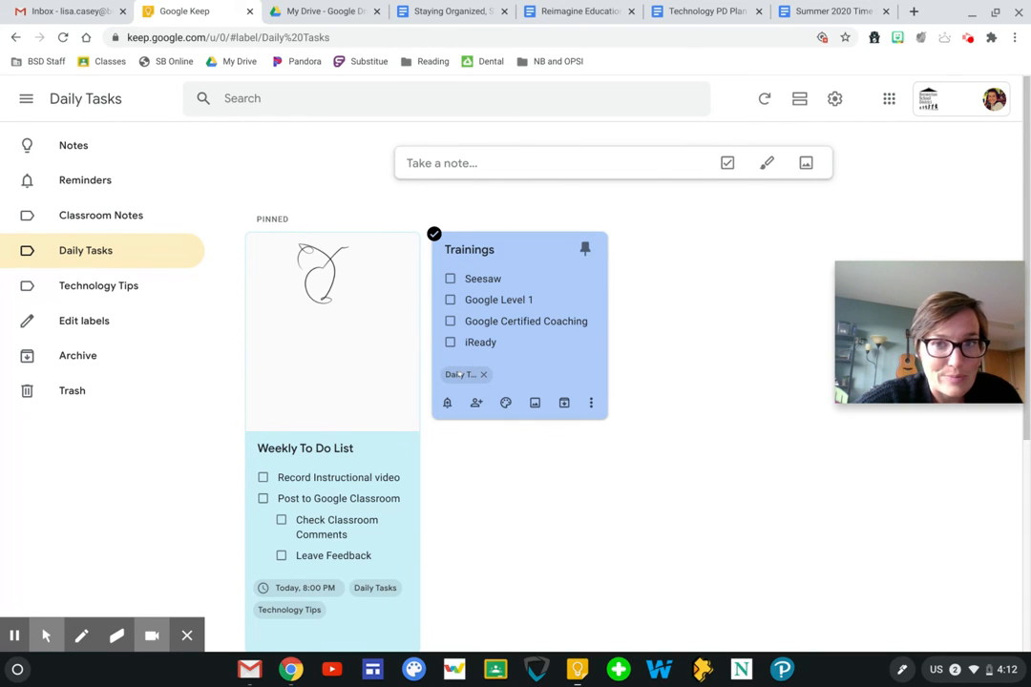
- Enable the dark theme, review the notes, reminder and sharing settings, and save them
left_click(834, 100)
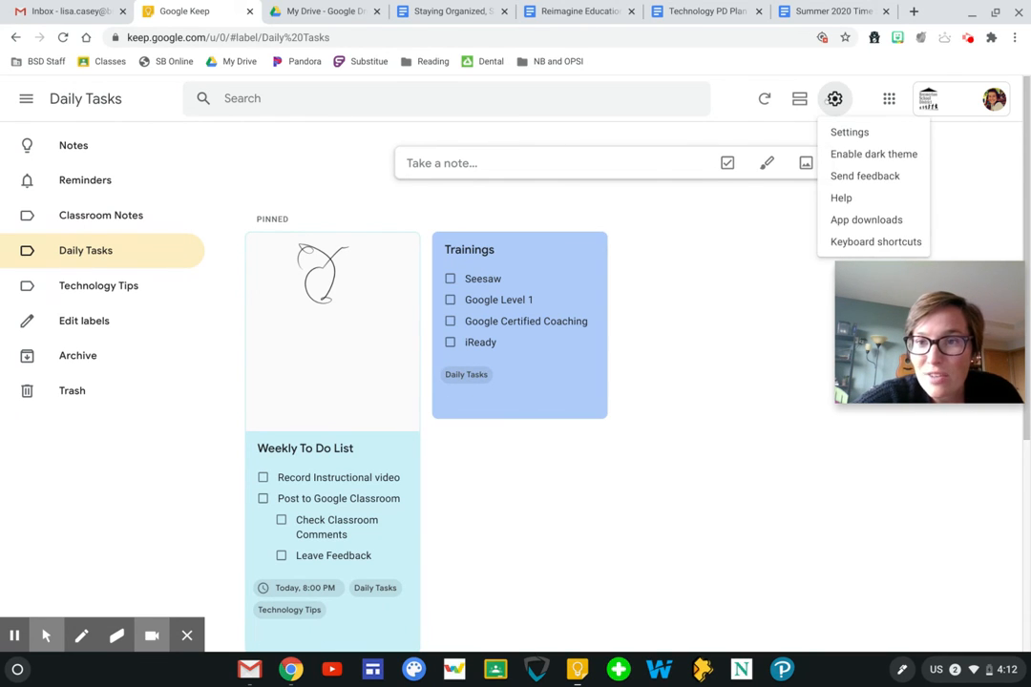
left_click(847, 154)
left_click(835, 102)
left_click(848, 133)
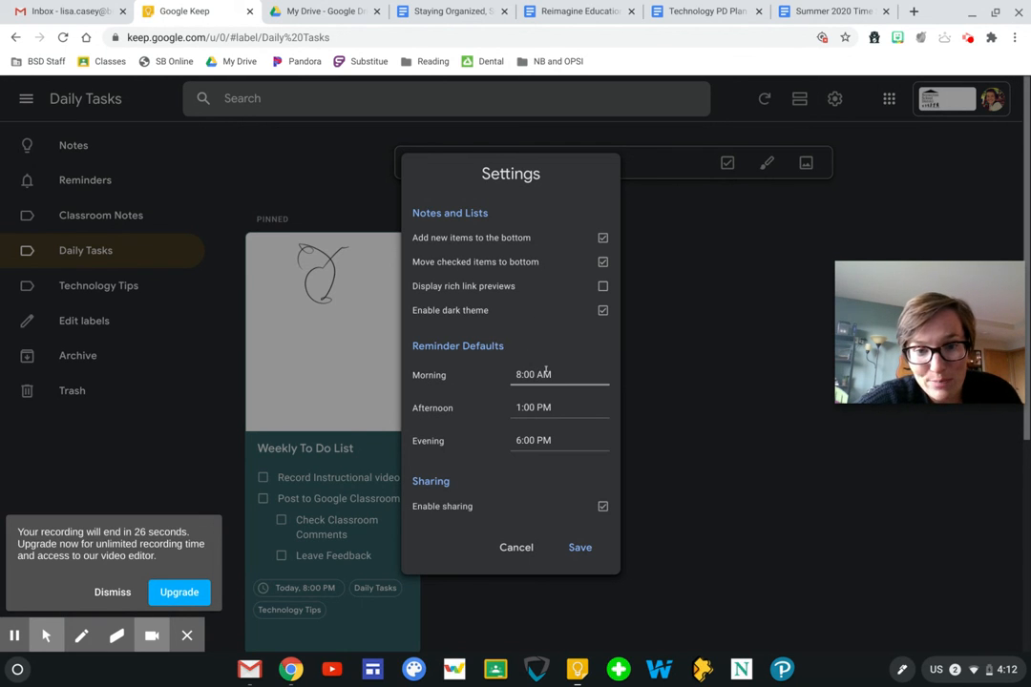
left_click(580, 548)
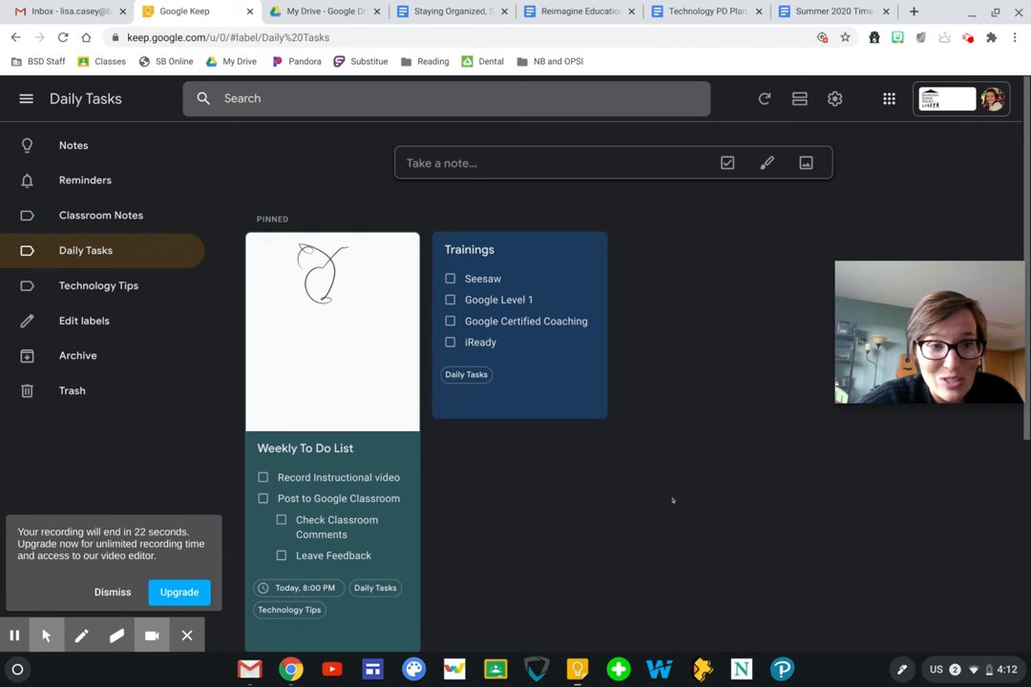